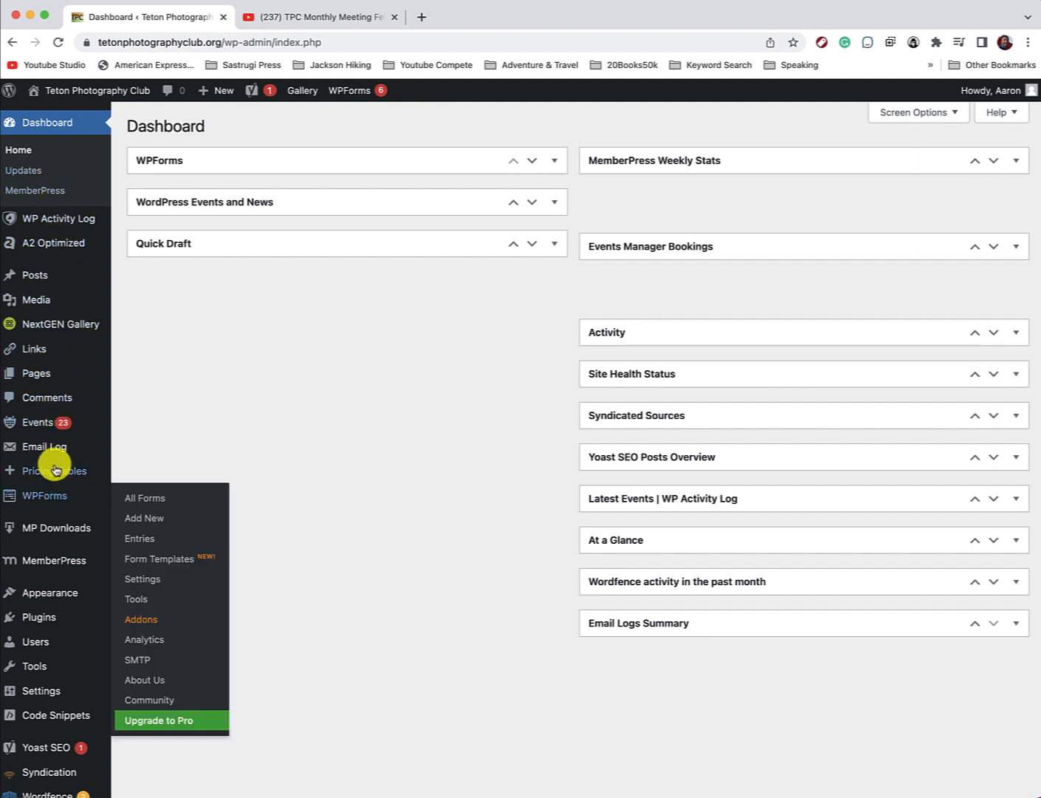
Create a new post titled "How to Add a New Wordpress Blog Post".
{"action": "mouse_move", "coordinate": [40, 251]}
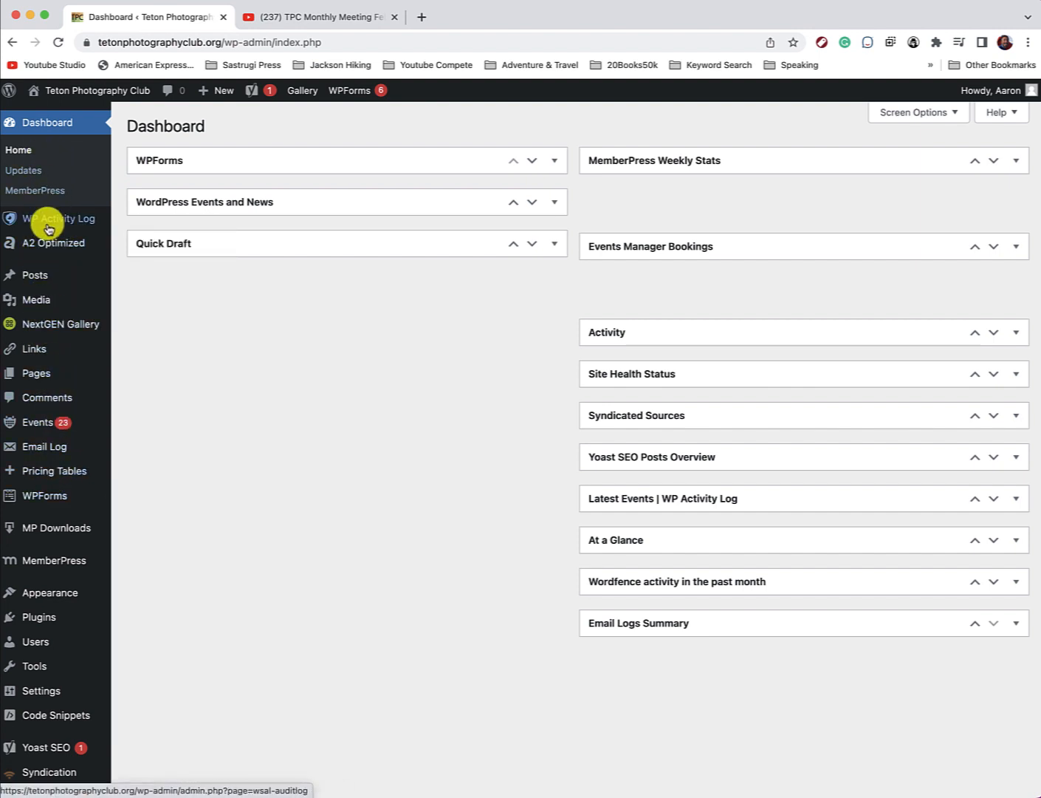
{"action": "mouse_move", "coordinate": [43, 290]}
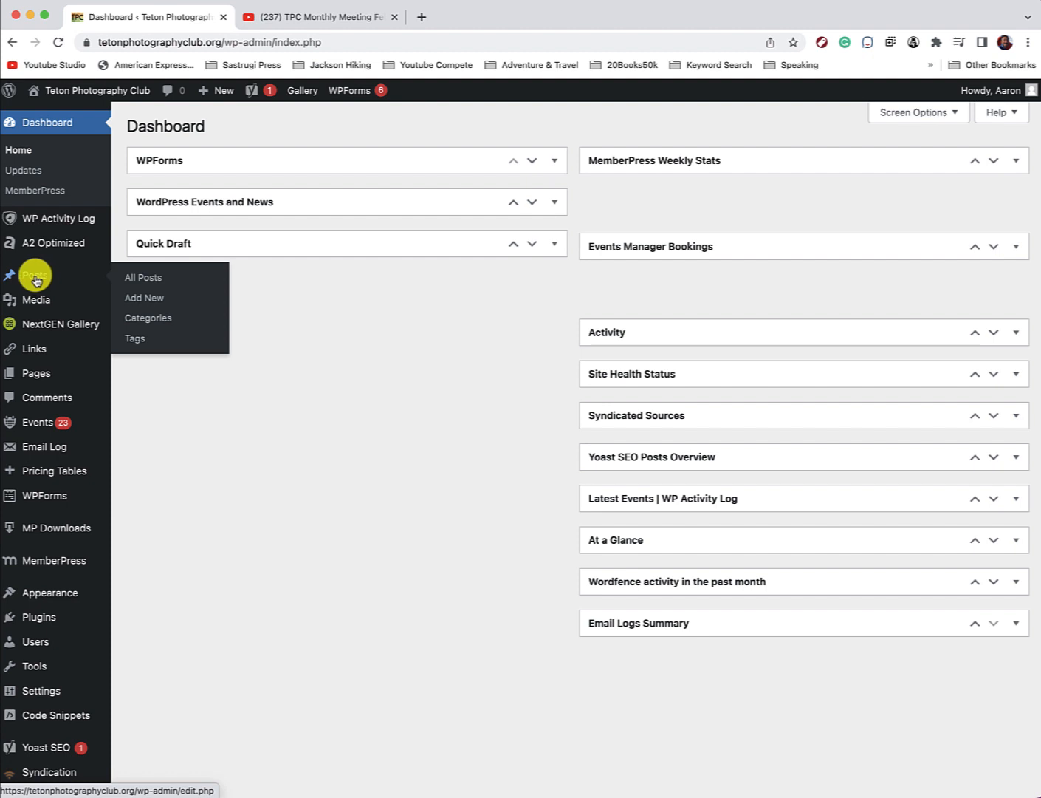
{"action": "left_click", "coordinate": [152, 302]}
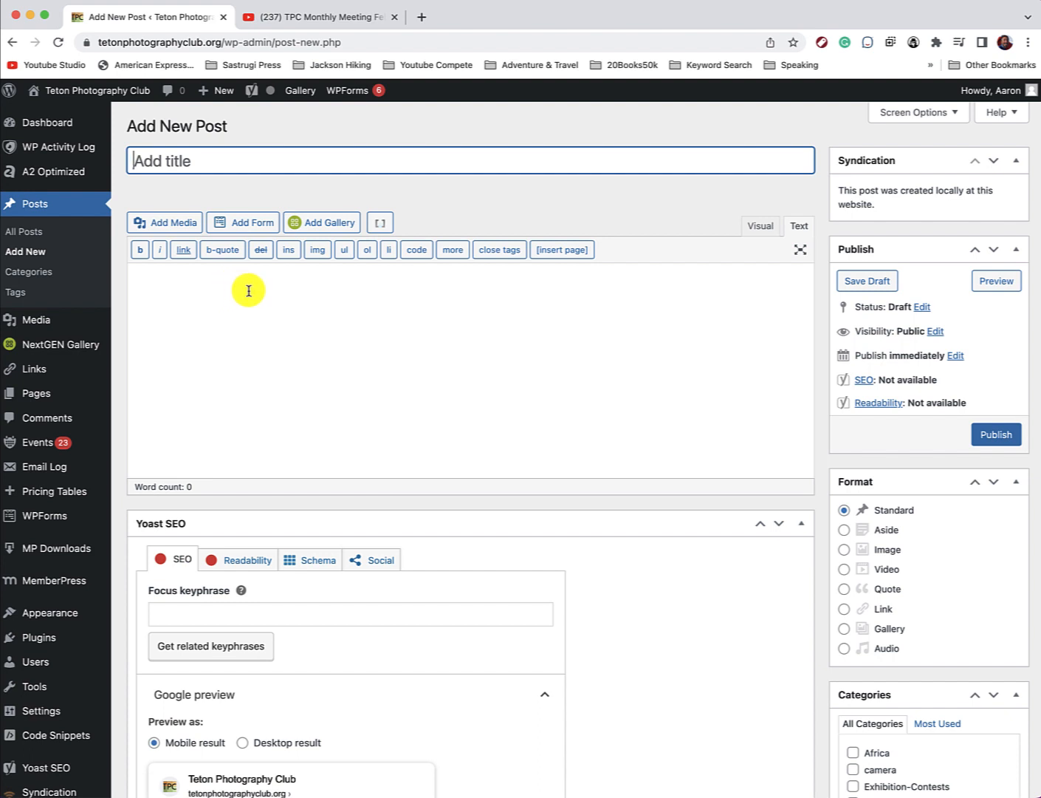
{"action": "type", "text": "How to Add a "}
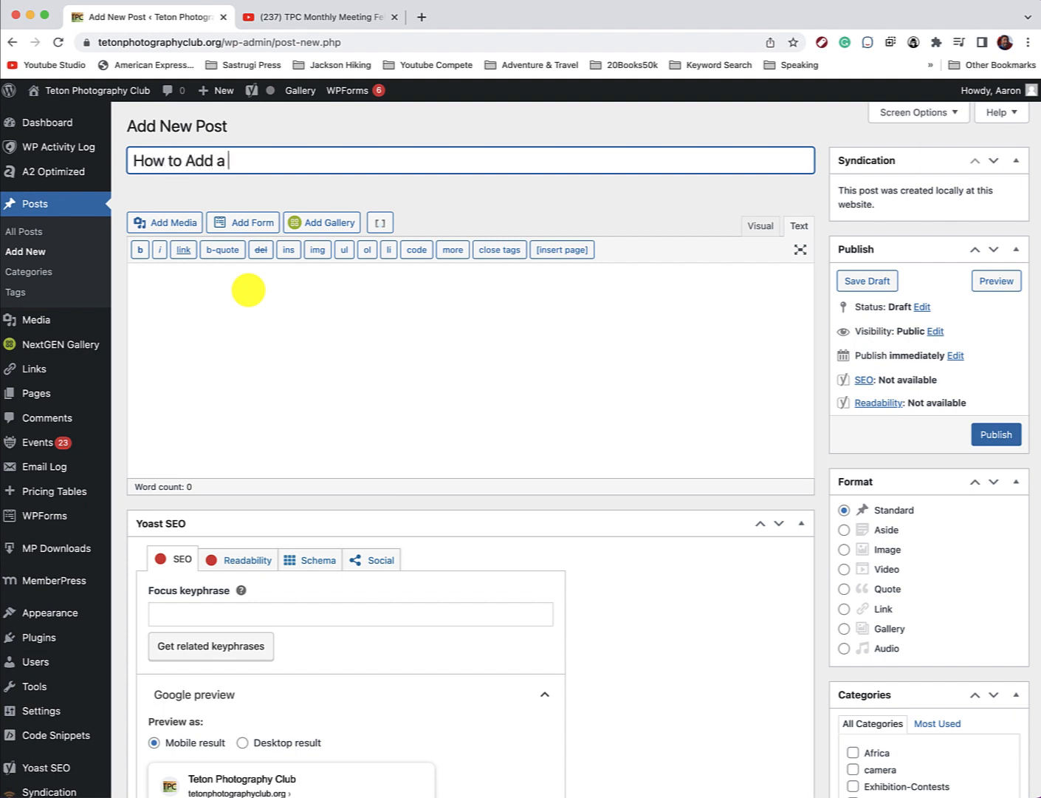
{"action": "type", "text": "New Wordpress Blog Post"}
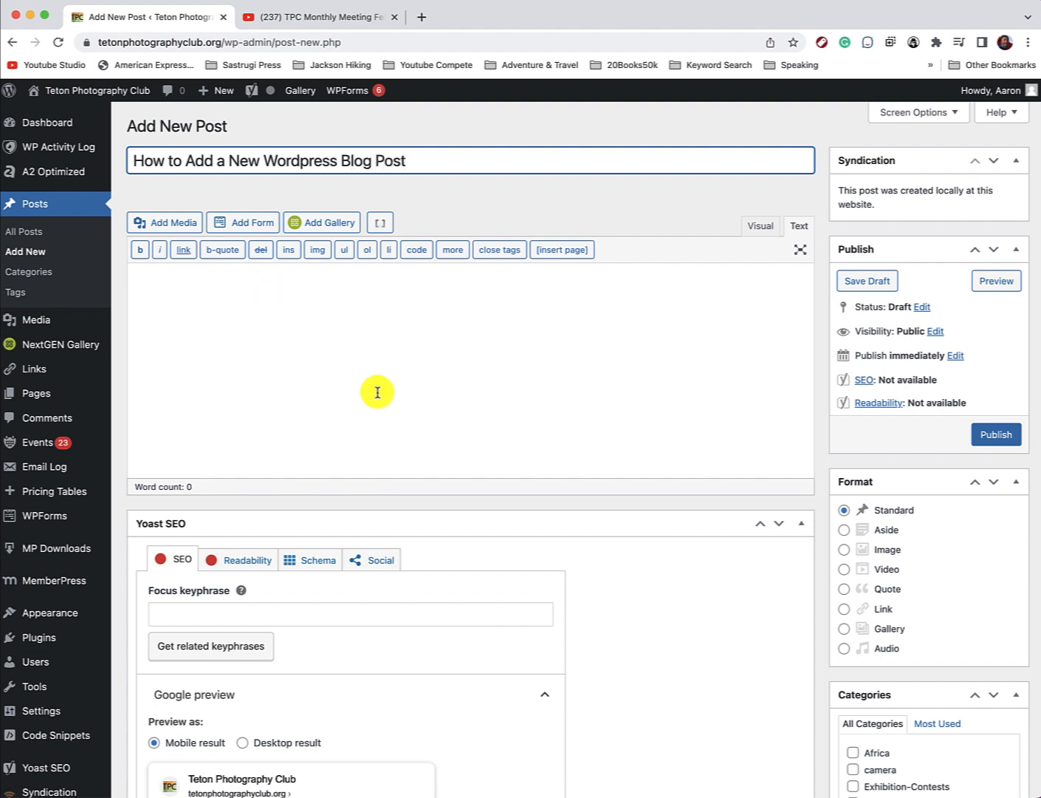
Write "This is how you create a new Wordpress blog post." as the body text and add an empty line below it in the visual editor.
{"action": "left_click", "coordinate": [342, 322]}
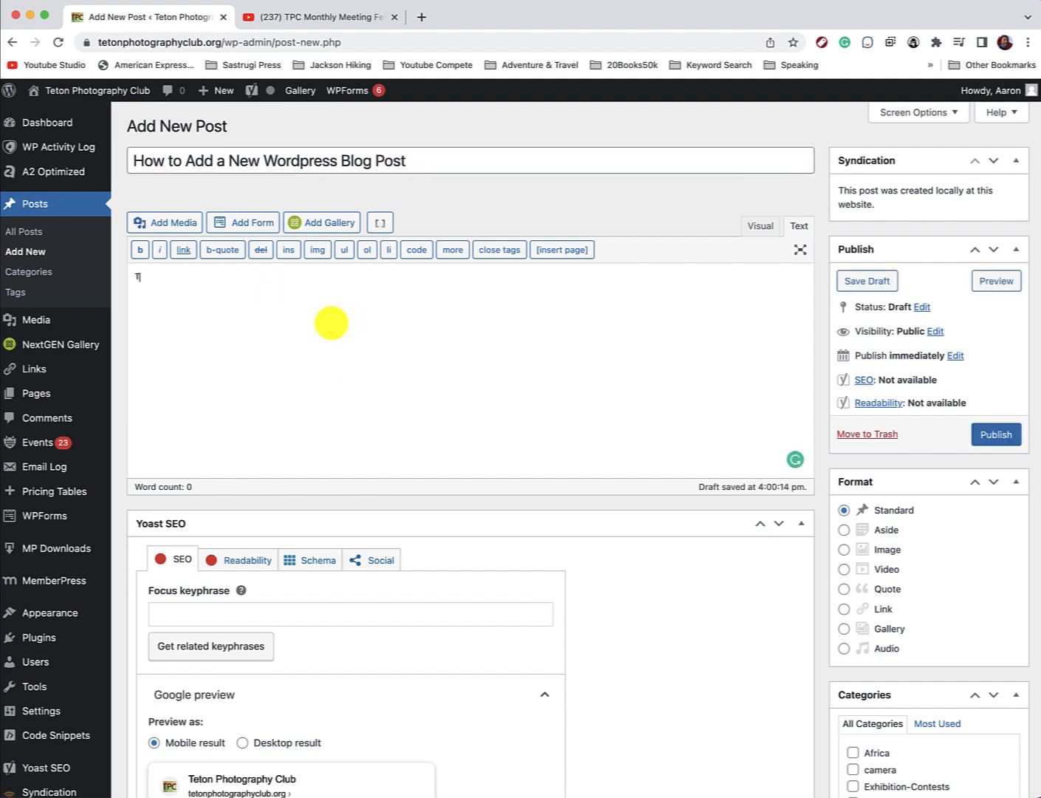
{"action": "type", "text": "This is how you create a new"}
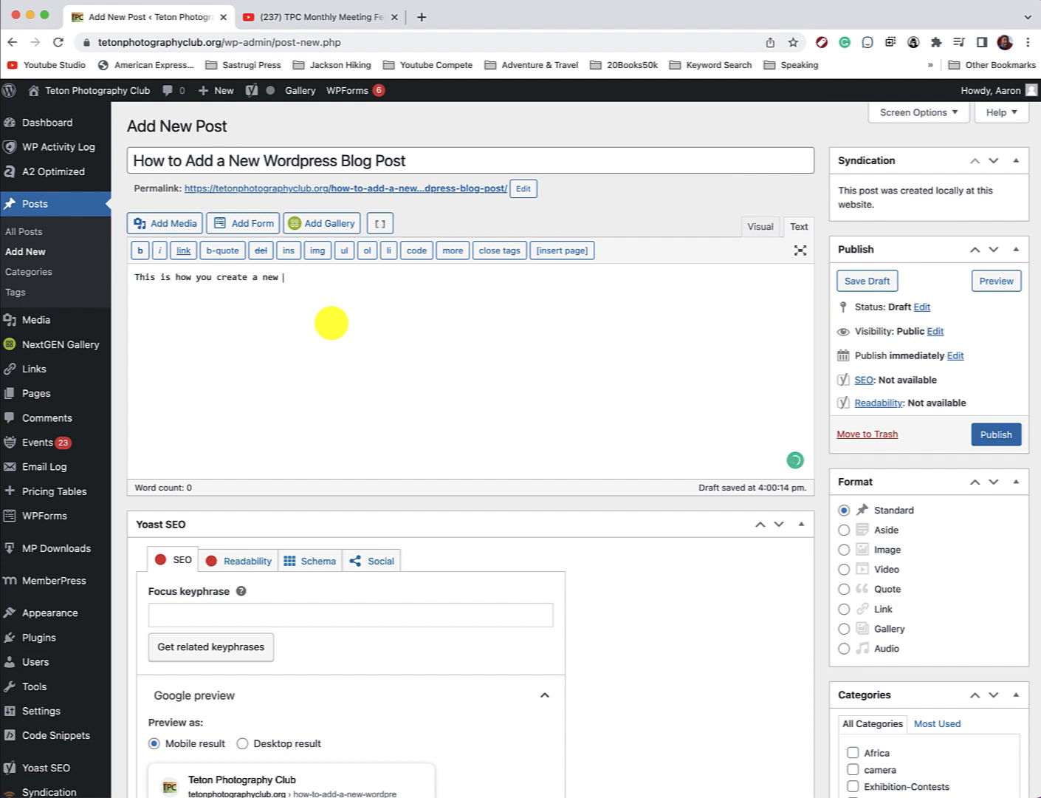
{"action": "type", "text": "blog post."}
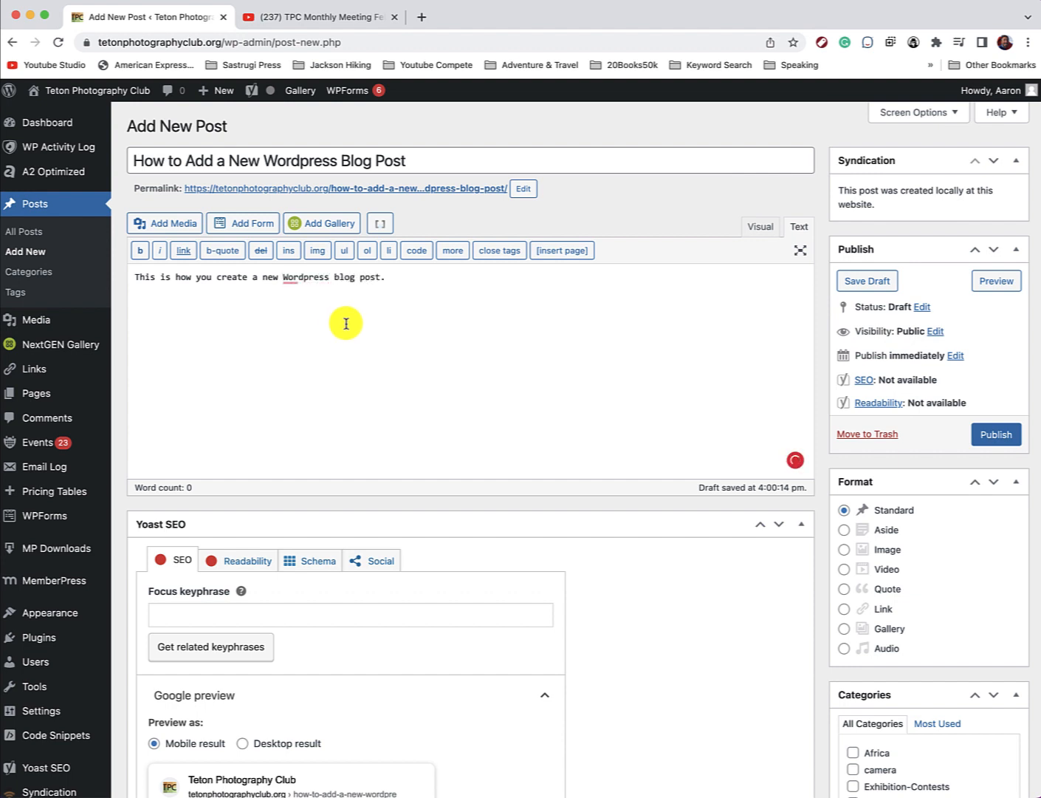
{"action": "double_click", "coordinate": [232, 279]}
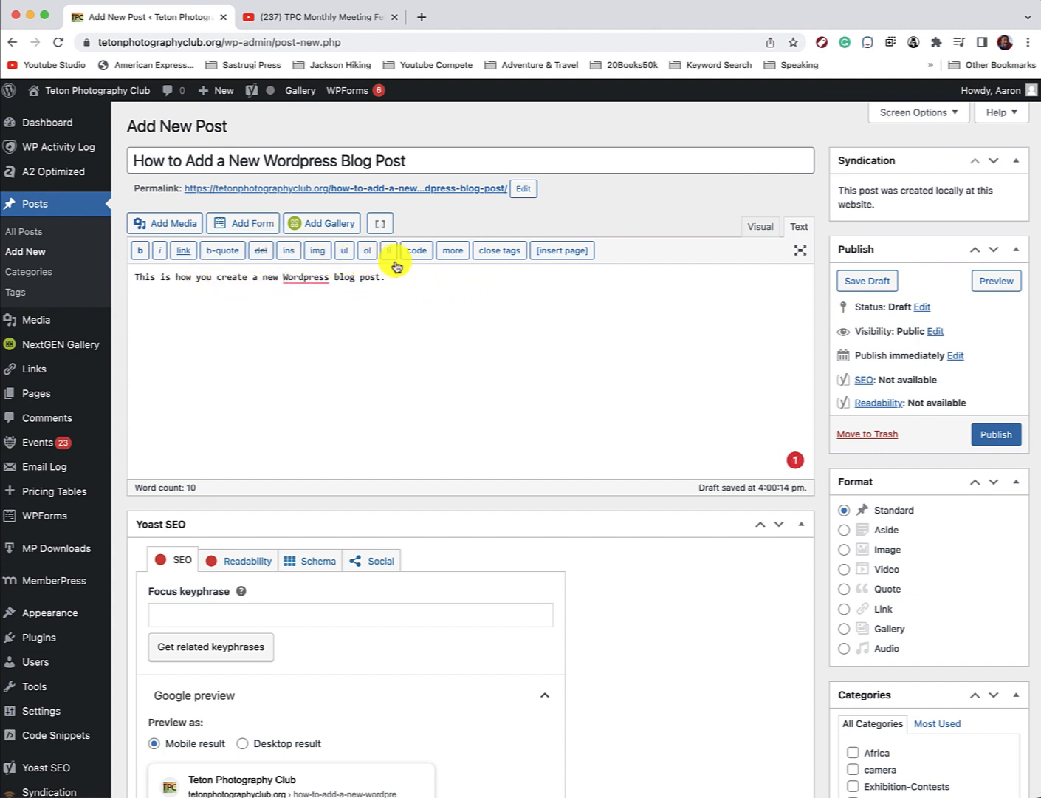
{"action": "left_click", "coordinate": [762, 226]}
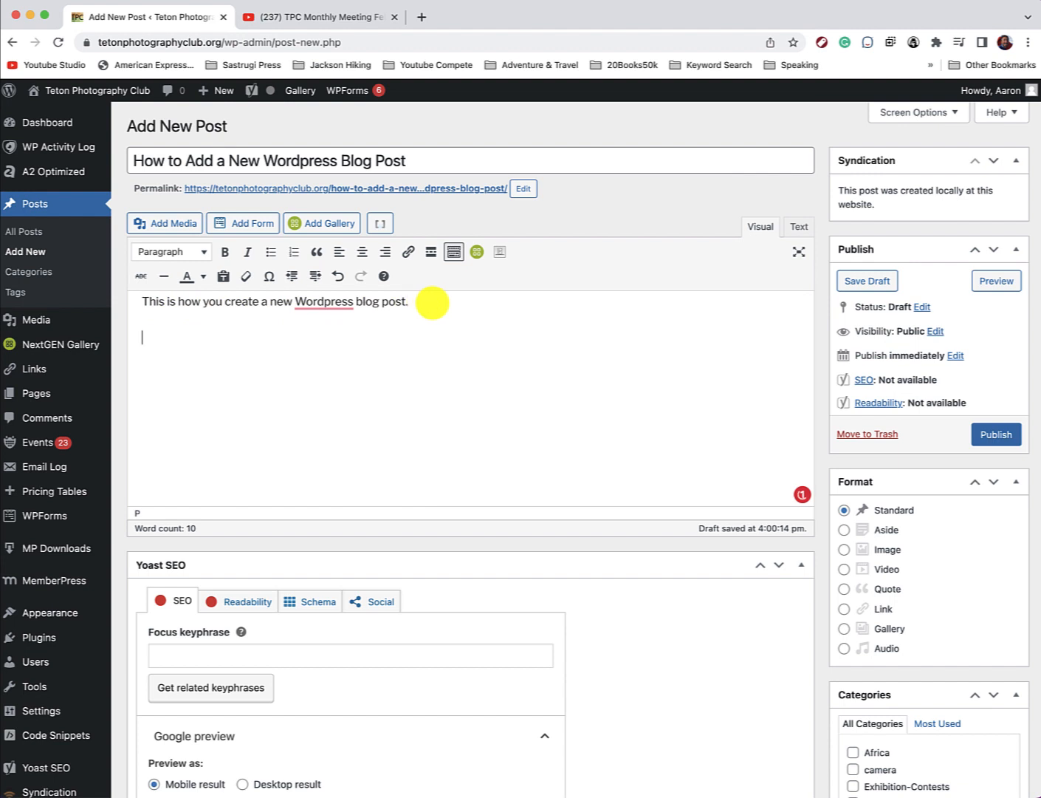
{"action": "key", "text": "Return"}
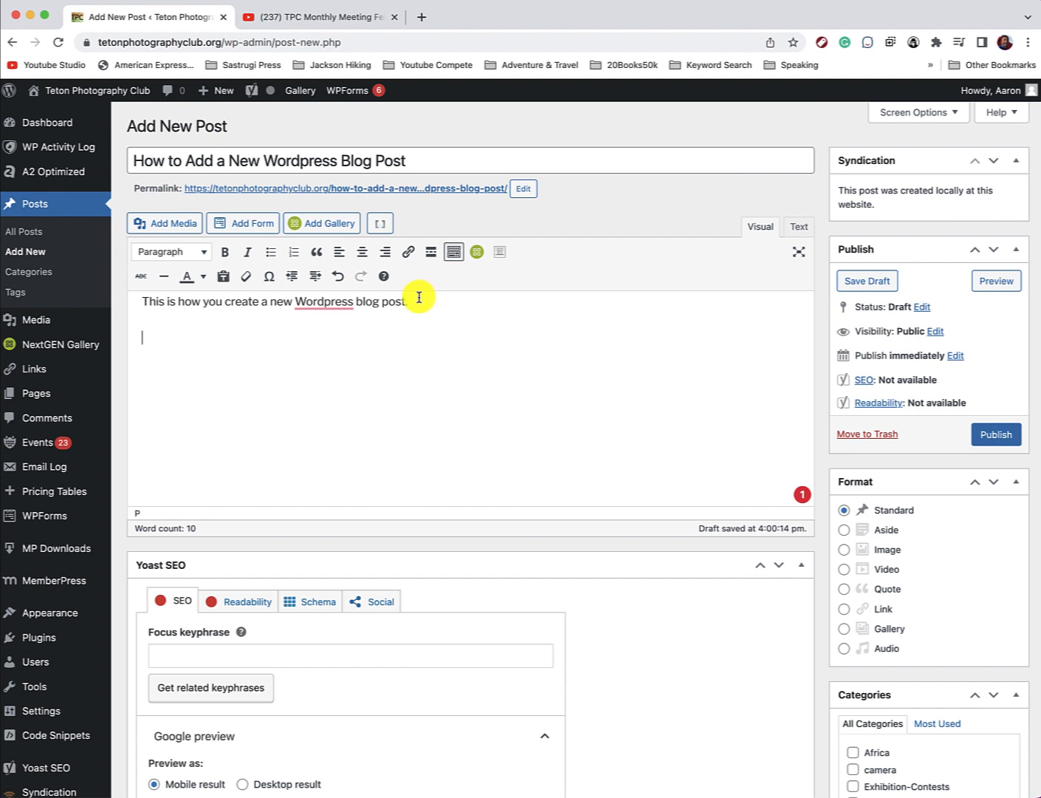
Upload the potted plant picture IMG_6491 from the computer as new media for the post.
{"action": "left_click", "coordinate": [183, 229]}
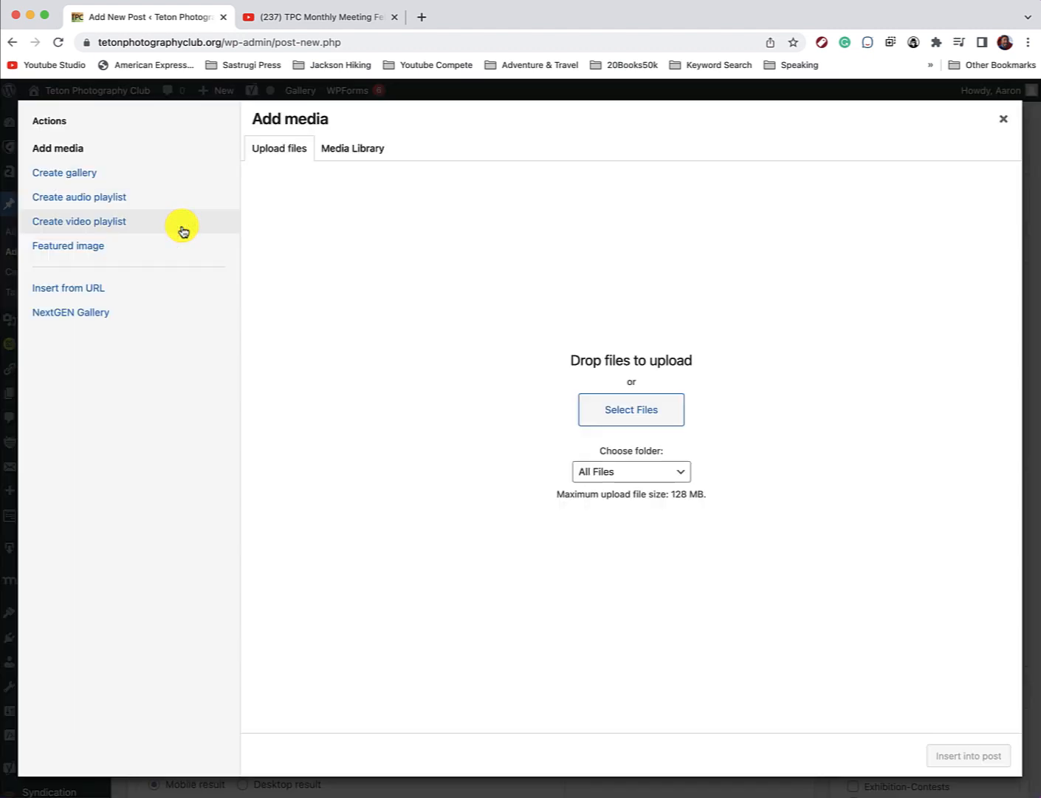
{"action": "left_click", "coordinate": [356, 154]}
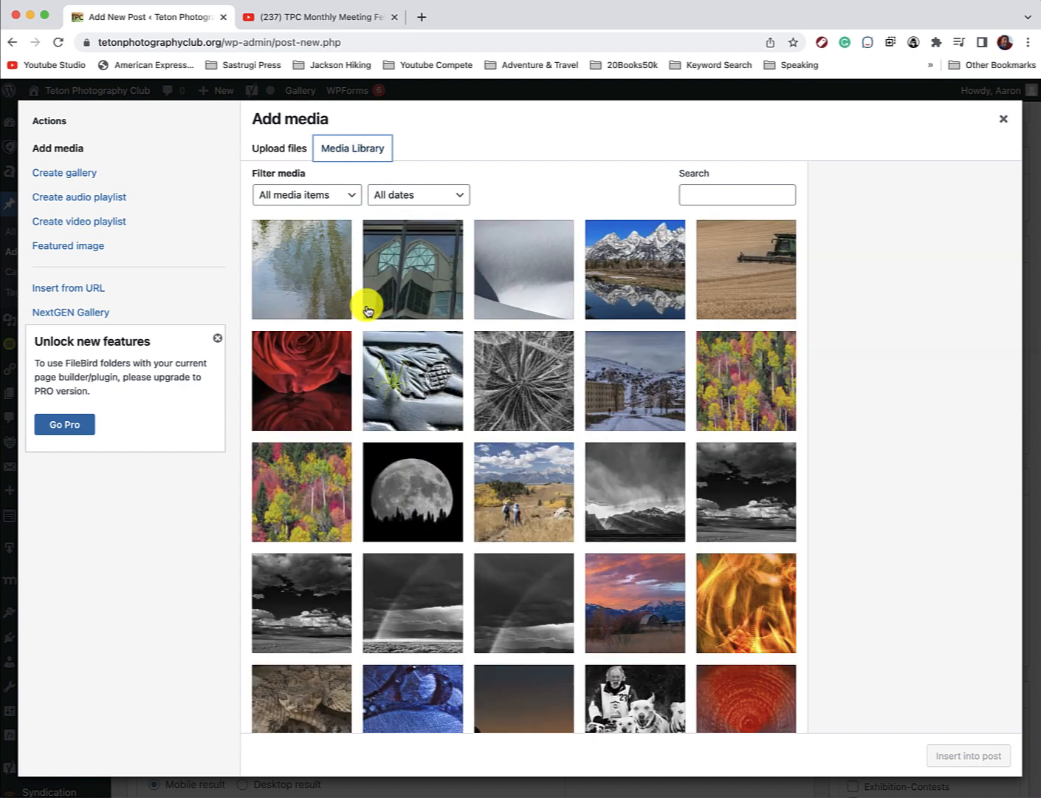
{"action": "left_click", "coordinate": [274, 151]}
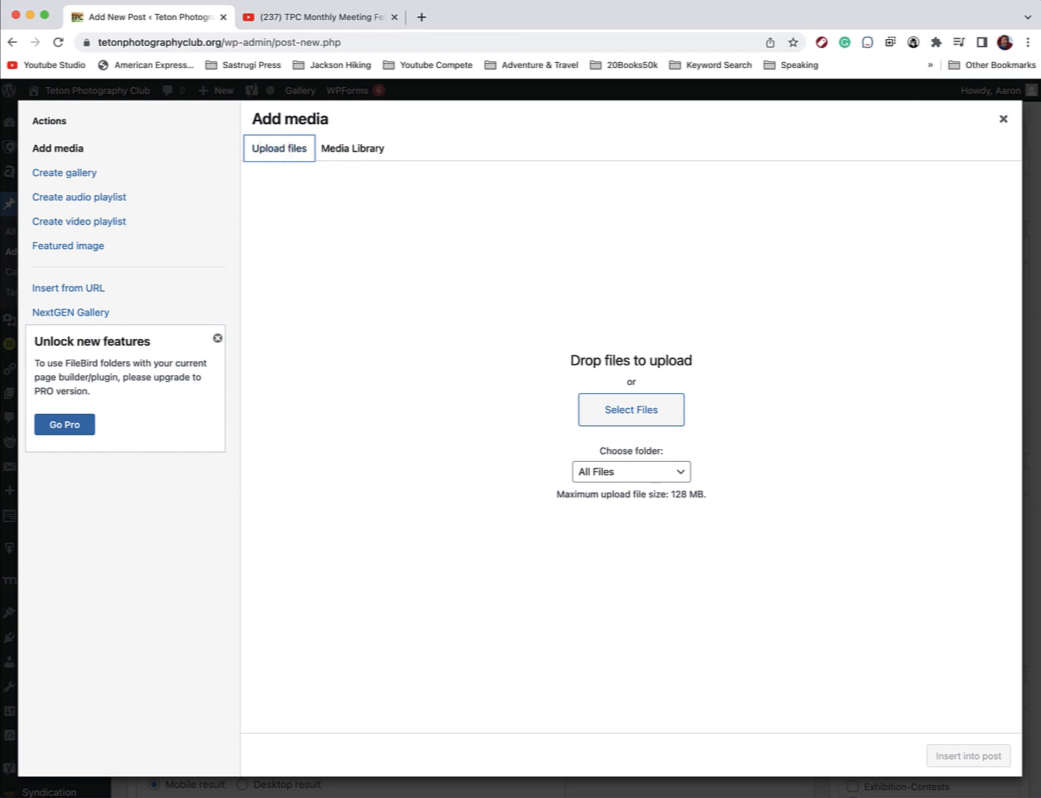
{"action": "left_click_drag", "start_coordinate": [1037, 418], "coordinate": [585, 320]}
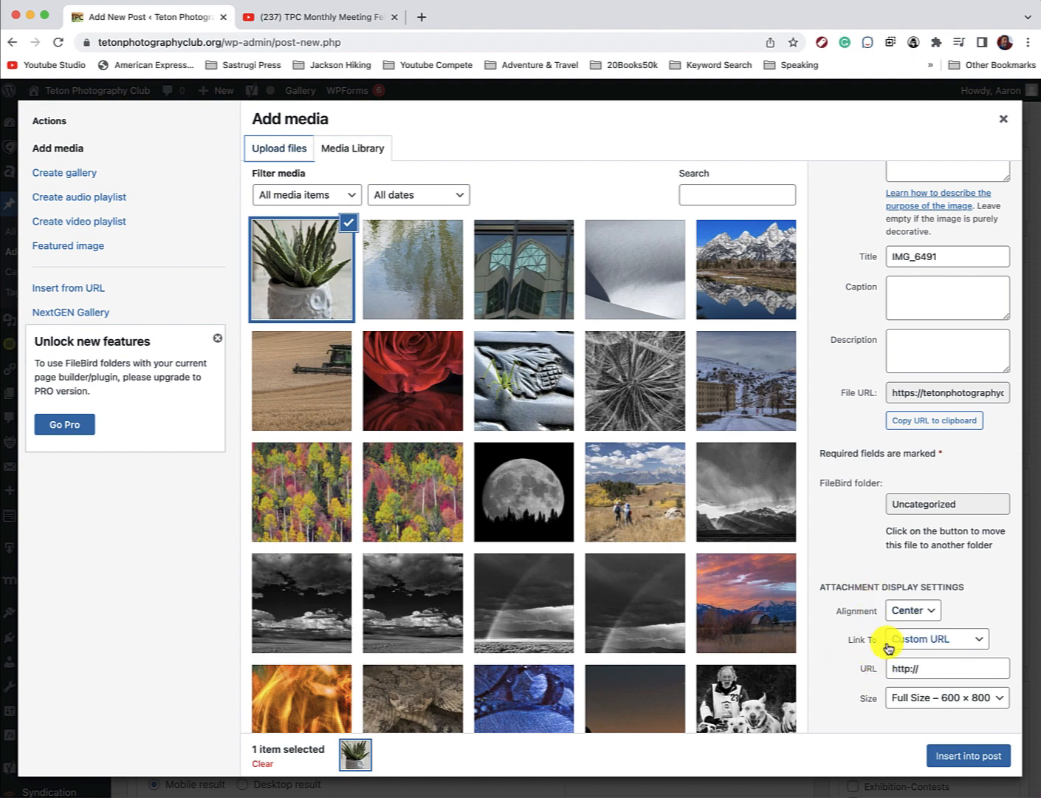
Link the plant picture to its Media File and set its display size to Medium – 225 × 300.
{"action": "left_click", "coordinate": [930, 640]}
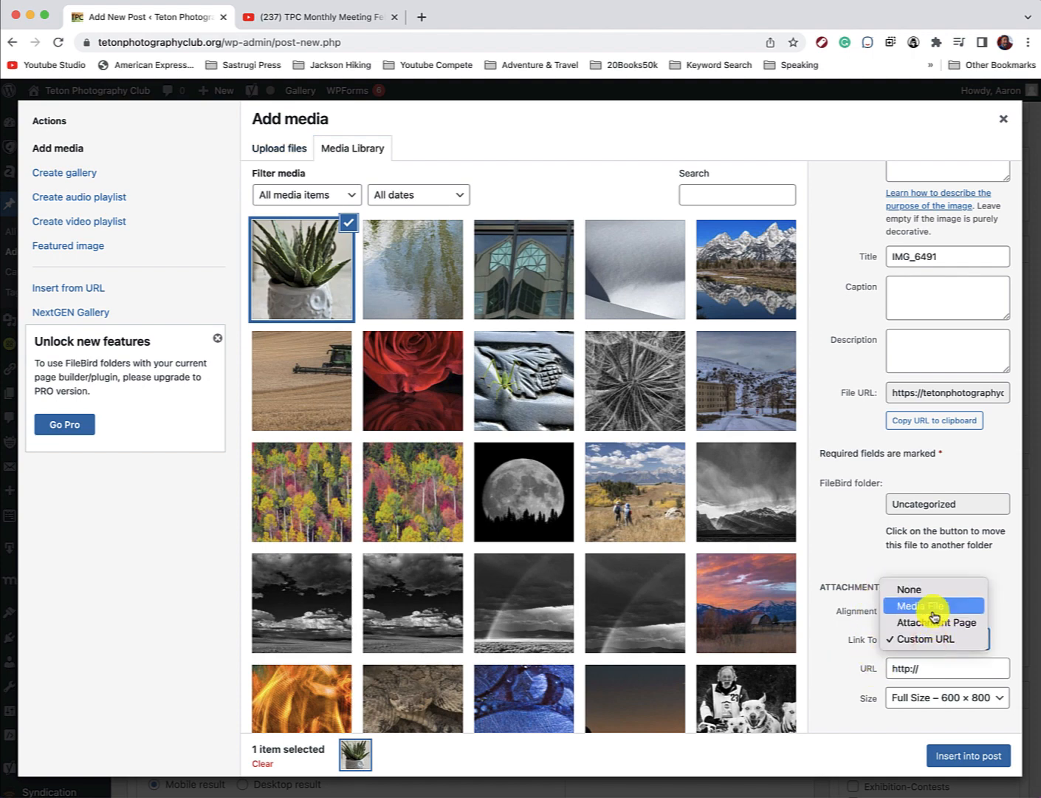
{"action": "left_click", "coordinate": [933, 607]}
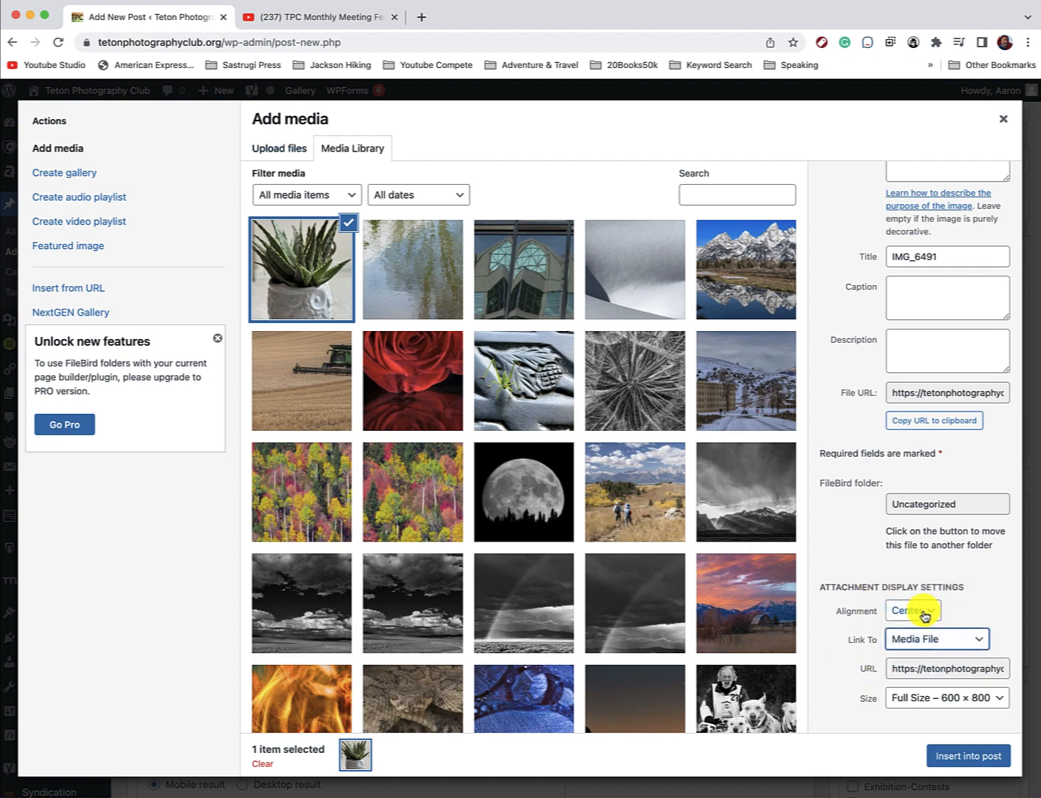
{"action": "left_click", "coordinate": [935, 700]}
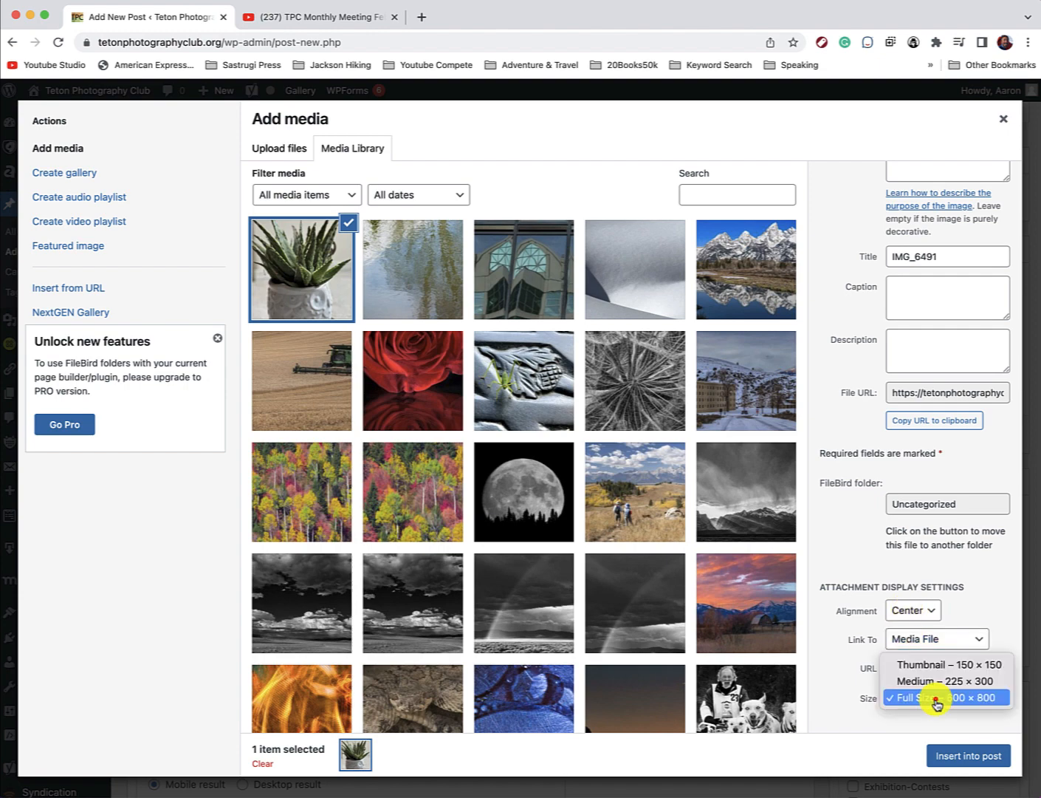
{"action": "left_click", "coordinate": [953, 681]}
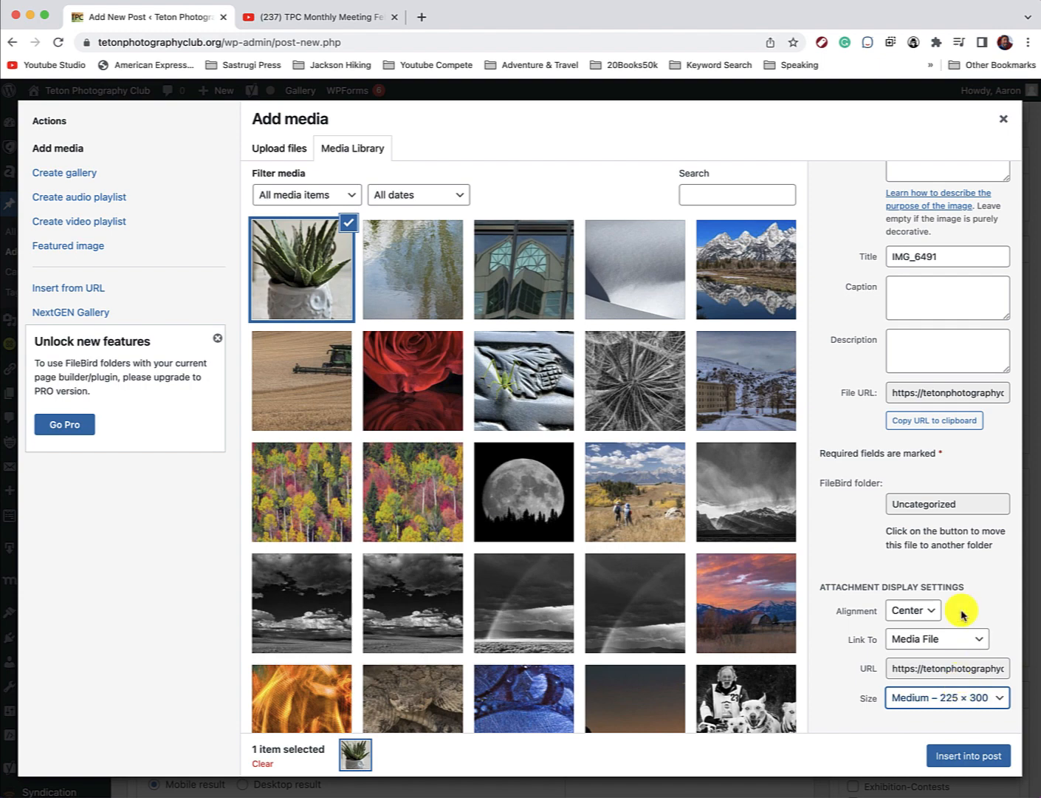
Assign the plant picture to the Website Graphics folder and insert it into the post.
{"action": "left_click", "coordinate": [952, 504]}
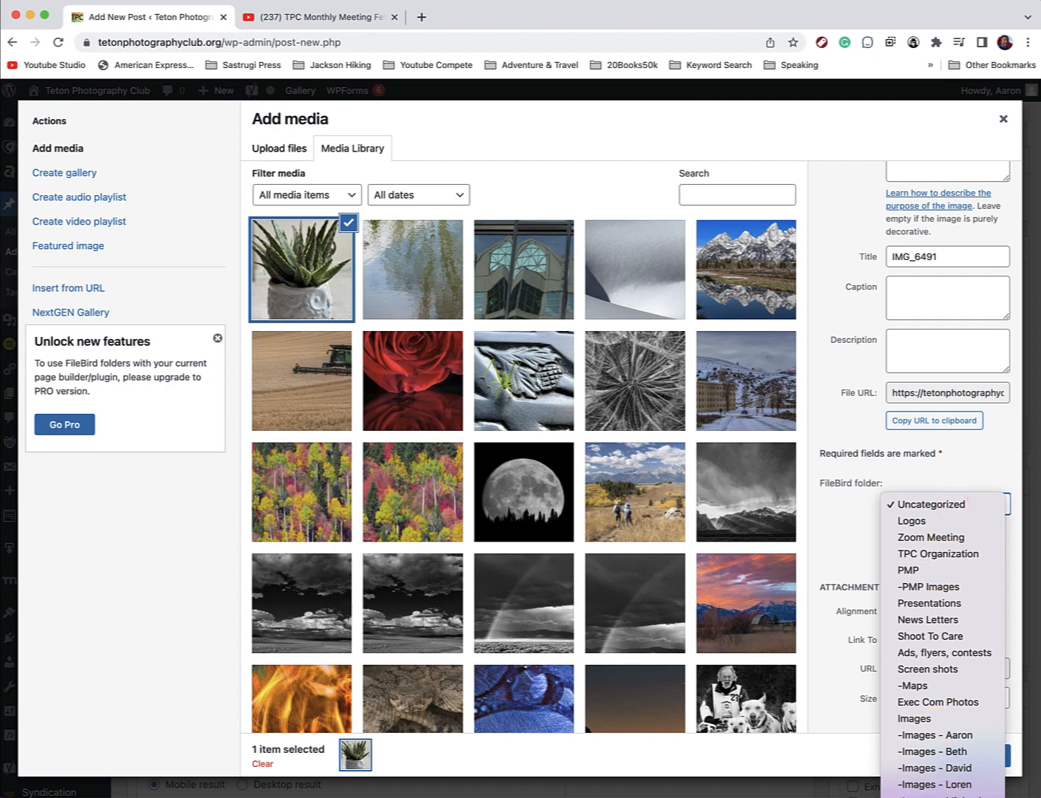
{"action": "left_click", "coordinate": [941, 641]}
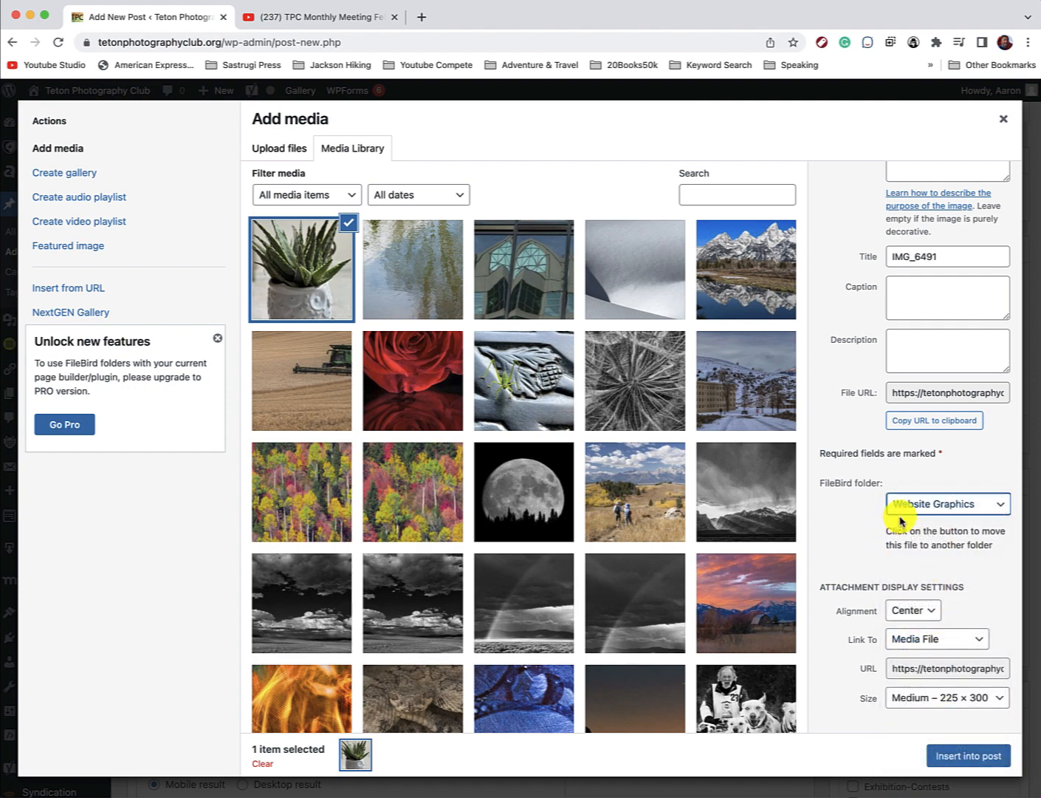
{"action": "left_click", "coordinate": [968, 755]}
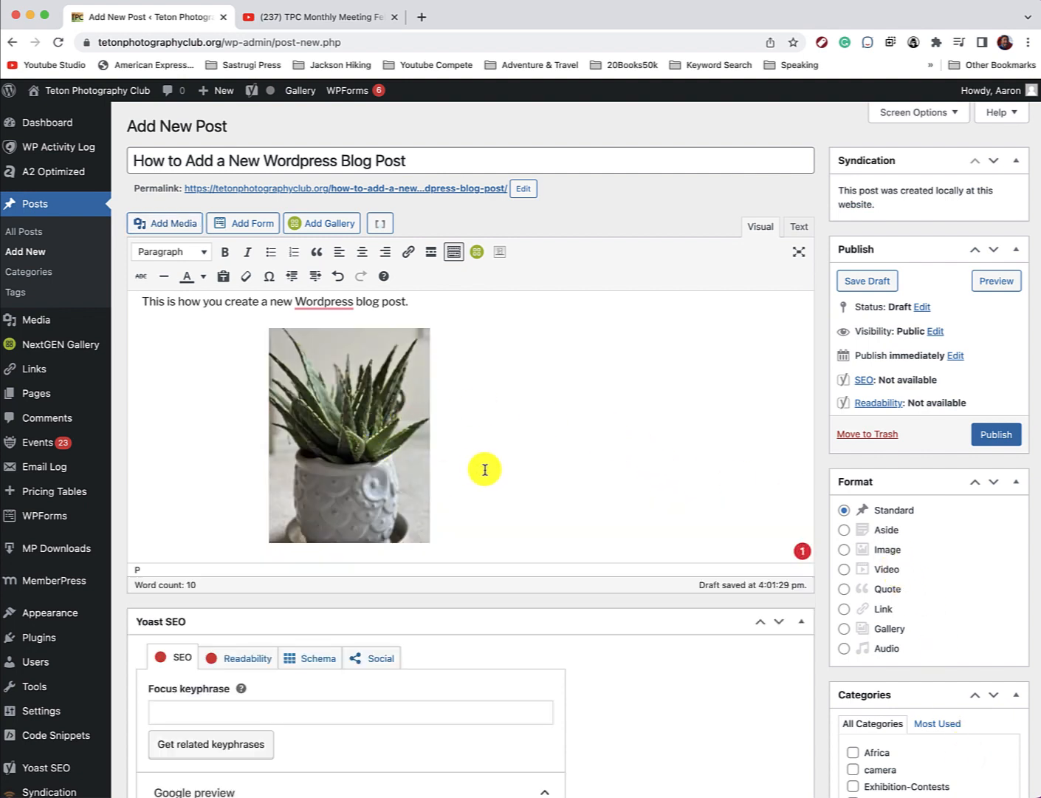
Add an empty line below the picture and extend the opening paragraph with "Below is a picture and the video.".
{"action": "key", "text": "Return"}
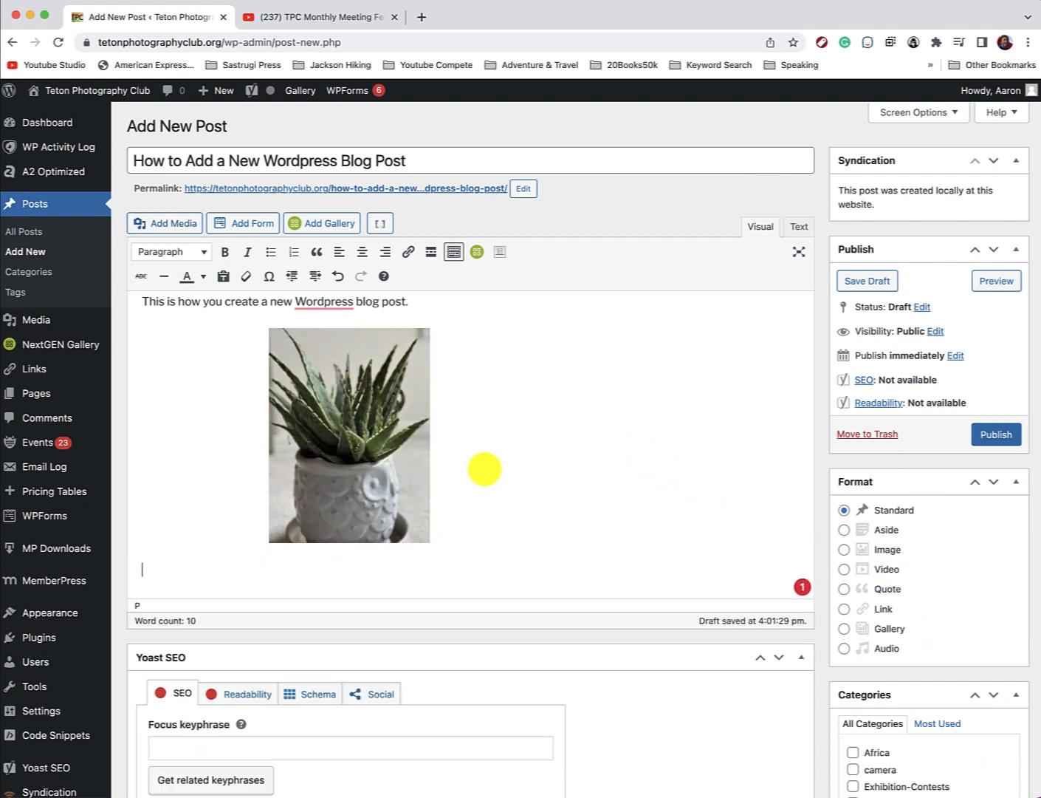
{"action": "left_click", "coordinate": [434, 302]}
{"action": "type", "text": "Below "}
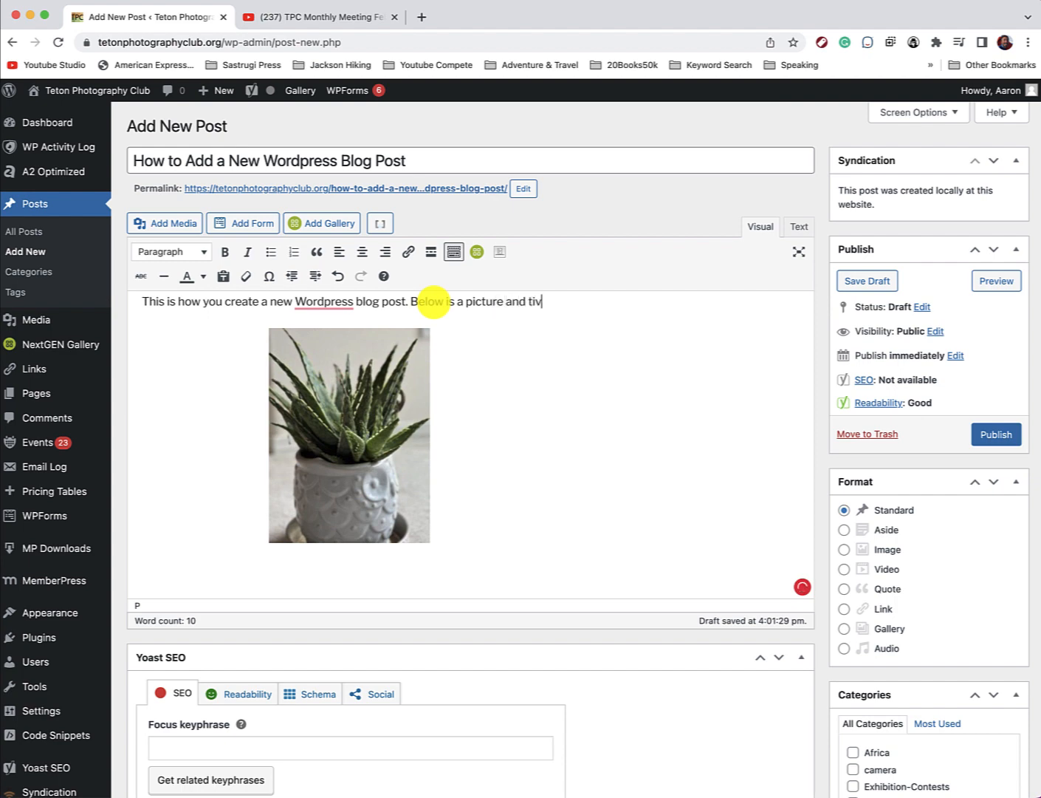
{"action": "type", "text": "is a picture and the"}
{"action": "key", "text": "shift+Return"}
{"action": "type", "text": "video."}
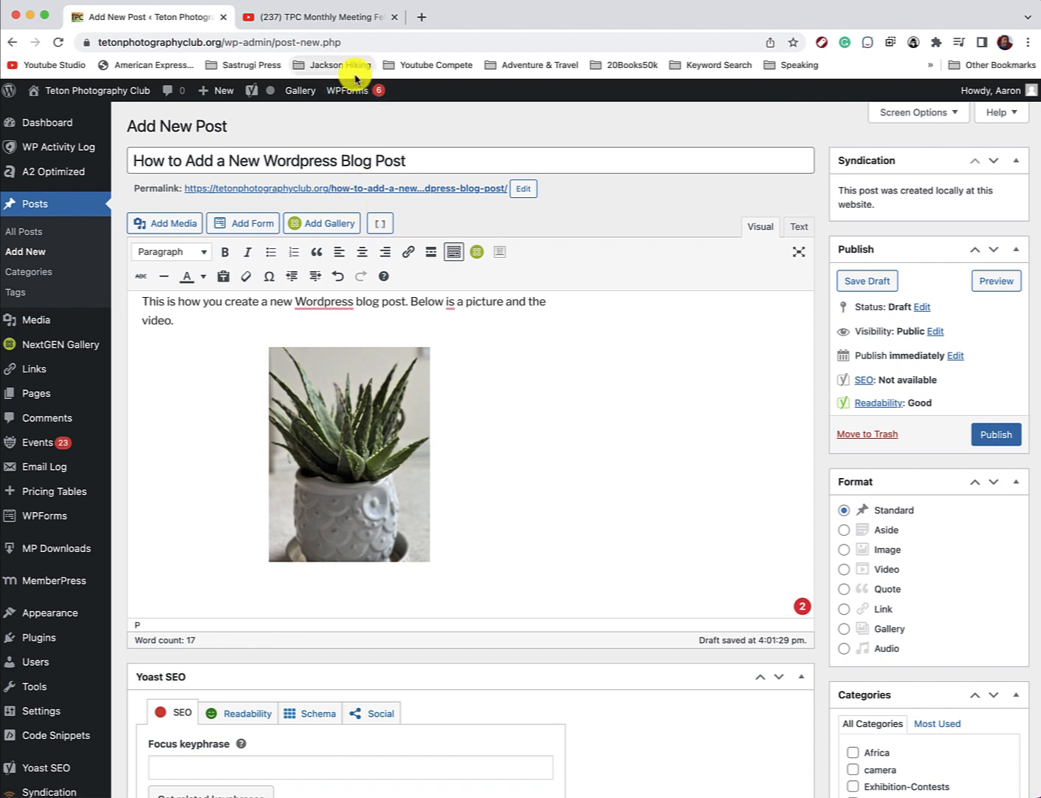
Copy the address of the YouTube video "TPC Monthly Meeting February 2023" and paste it below the plant picture in the post.
{"action": "left_click", "coordinate": [344, 19]}
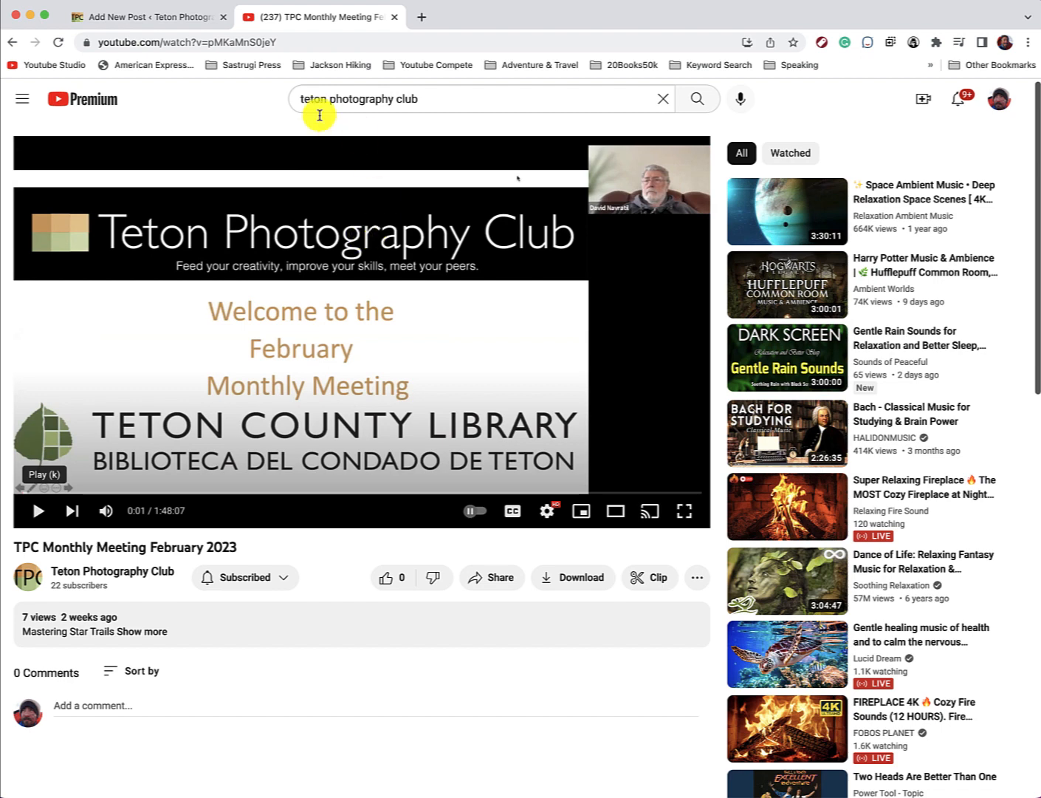
{"action": "left_click", "coordinate": [208, 42]}
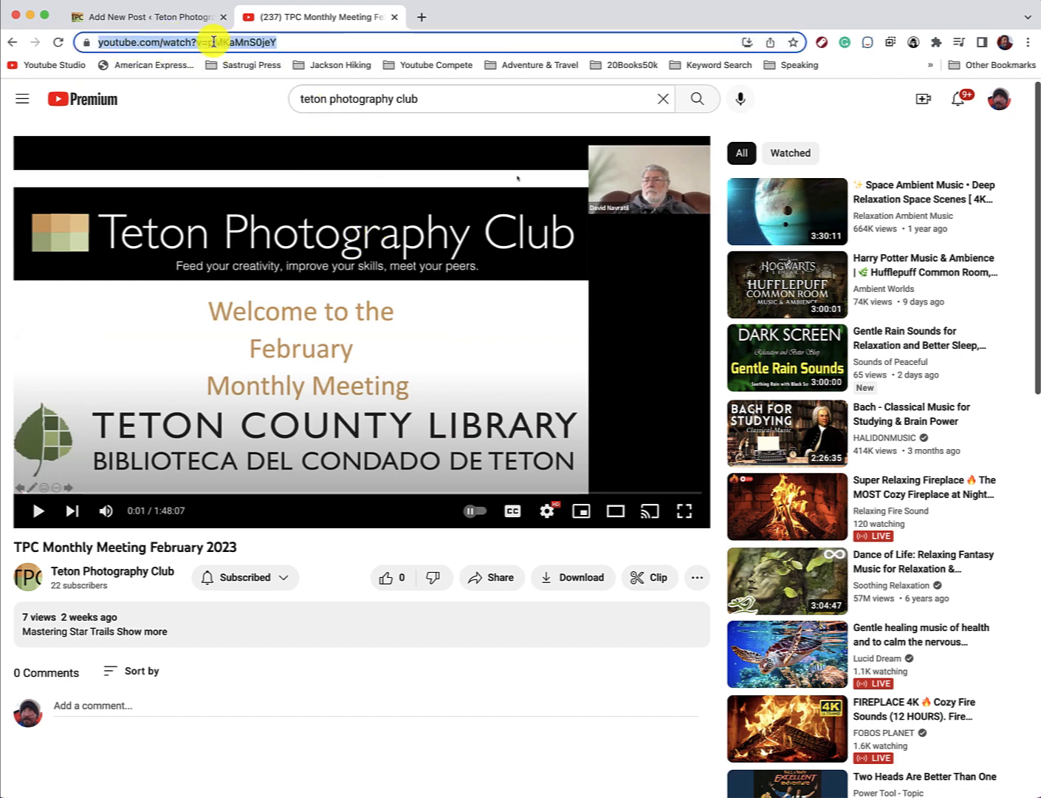
{"action": "left_click", "coordinate": [120, 0]}
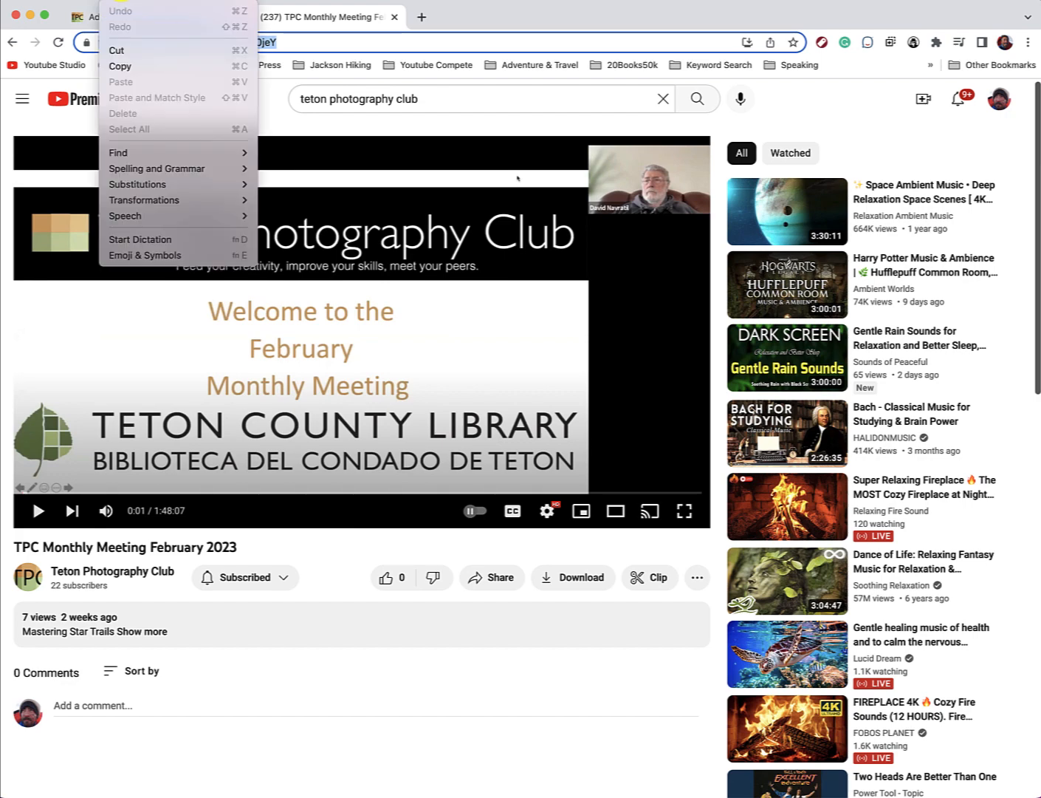
{"action": "left_click", "coordinate": [127, 66]}
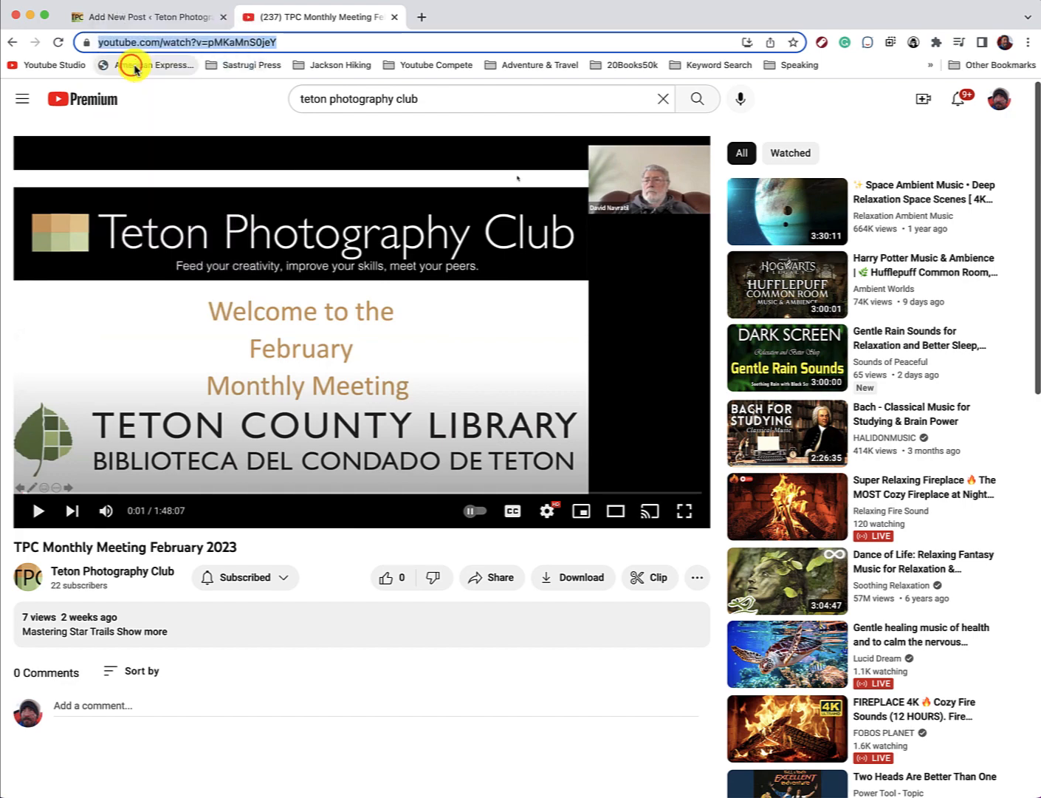
{"action": "left_click", "coordinate": [155, 22]}
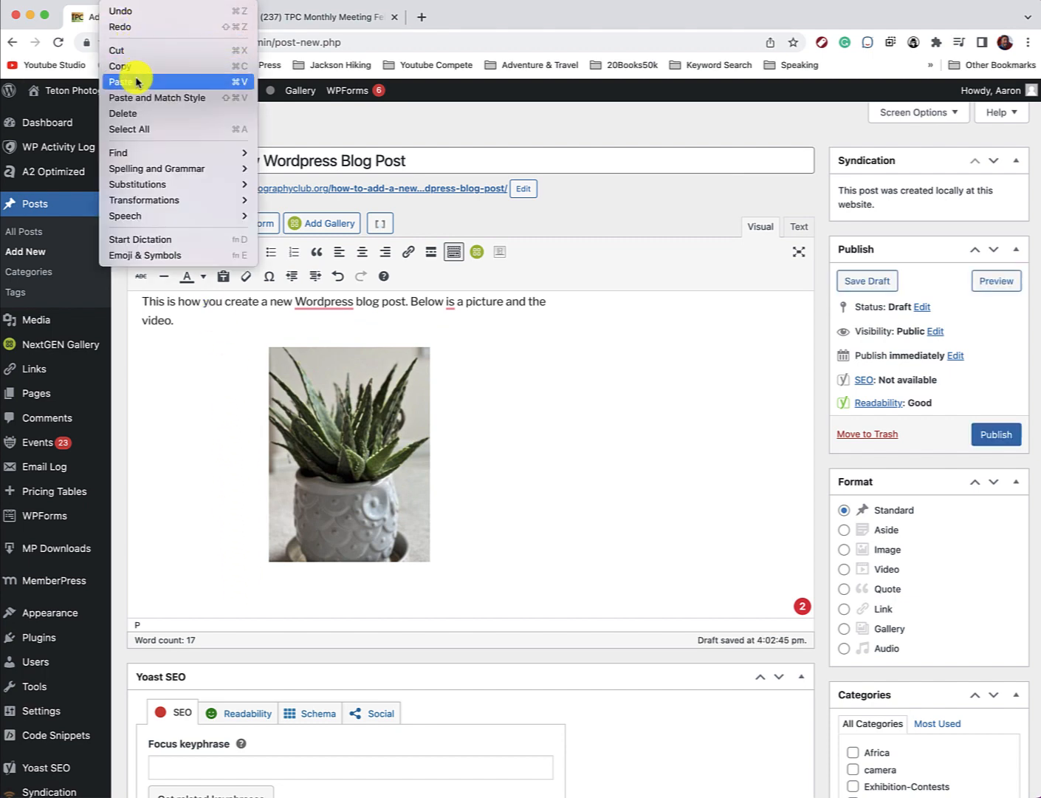
{"action": "left_click", "coordinate": [135, 83]}
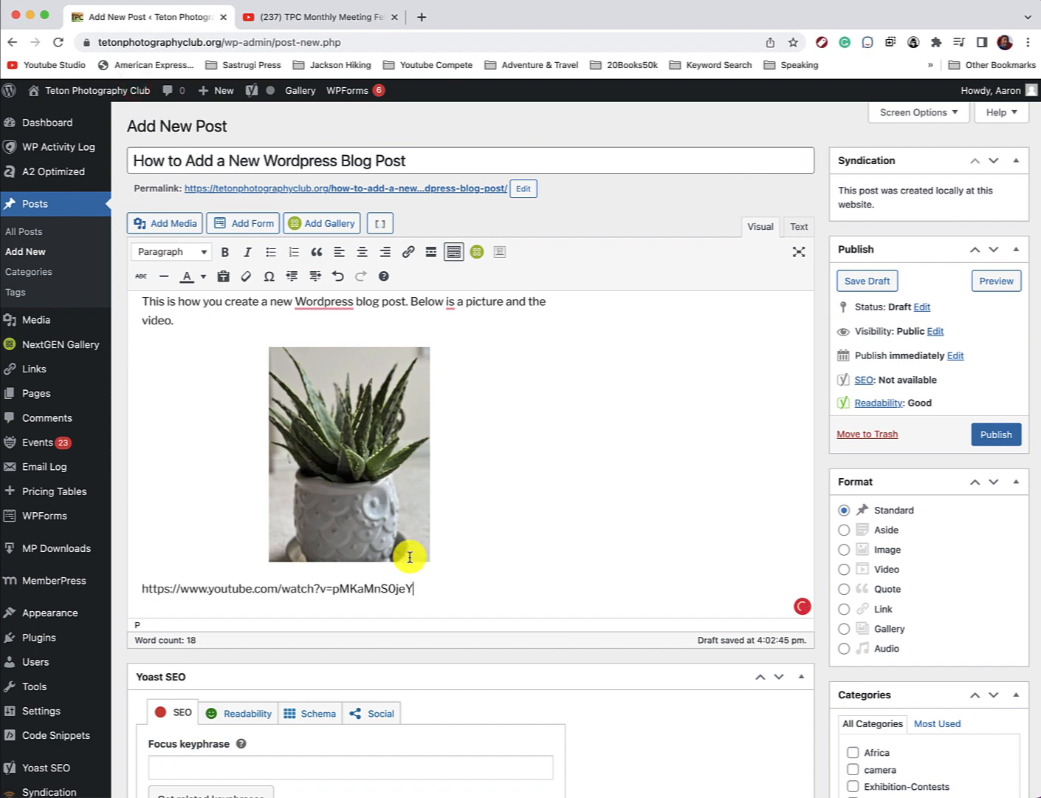
{"action": "scroll", "coordinate": [551, 555], "scroll_direction": "down", "scroll_amount": 1}
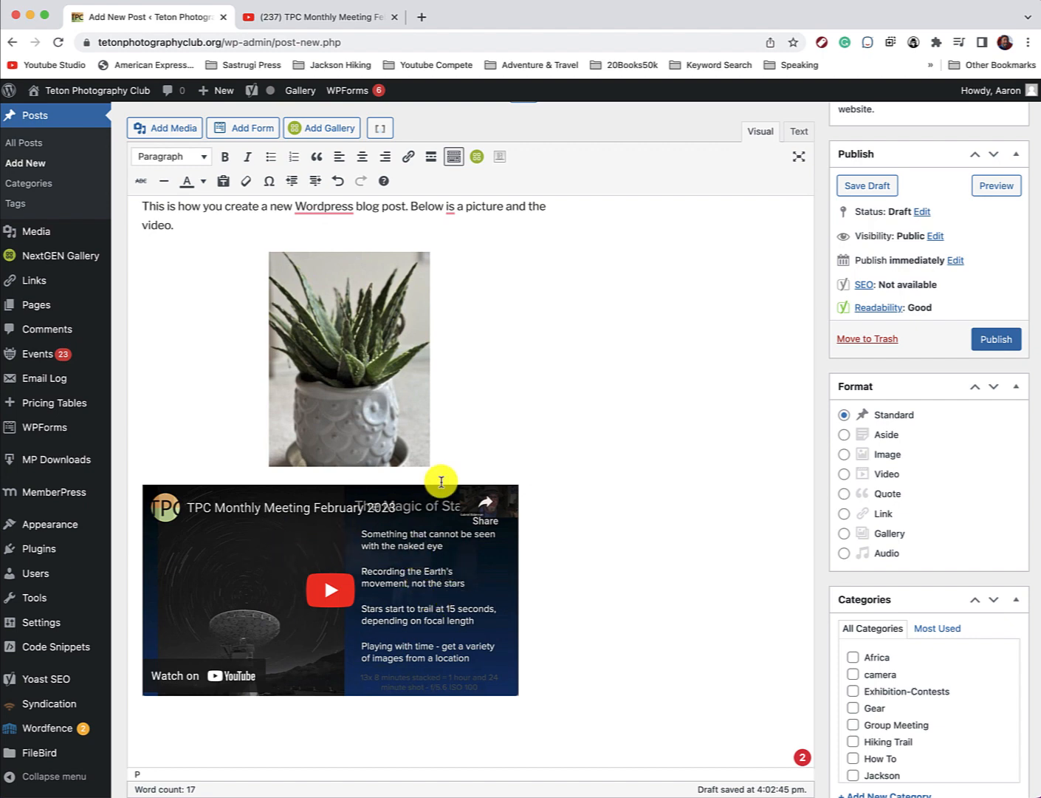
{"action": "scroll", "coordinate": [446, 479], "scroll_direction": "up", "scroll_amount": 3}
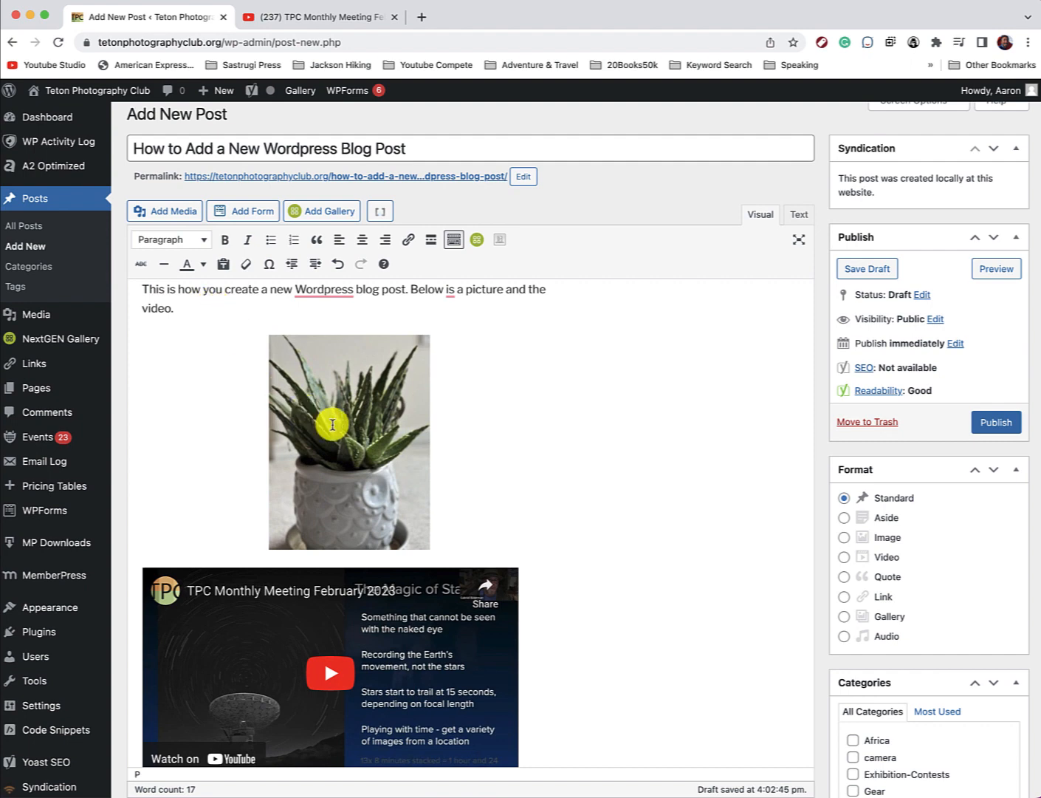
{"action": "scroll", "coordinate": [333, 458], "scroll_direction": "down", "scroll_amount": 2}
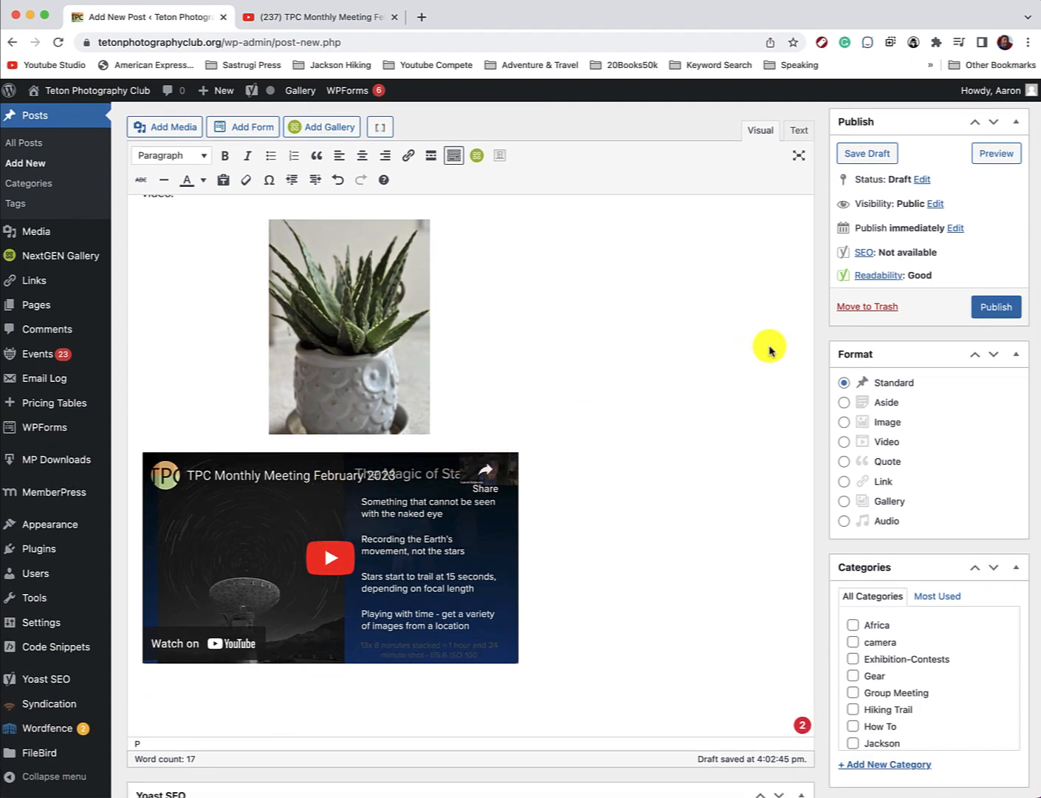
{"action": "scroll", "coordinate": [856, 308], "scroll_direction": "up", "scroll_amount": 3}
{"action": "scroll", "coordinate": [857, 309], "scroll_direction": "up", "scroll_amount": 1}
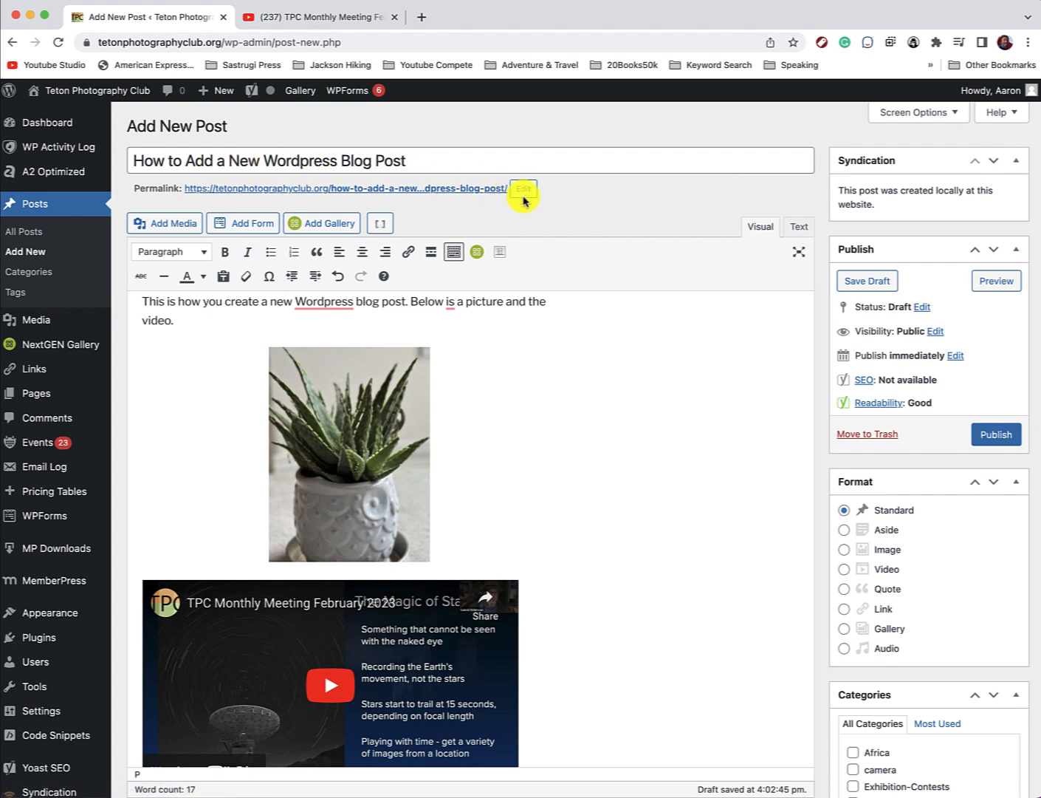
Preview the draft post down to its embedded video, and look at the publish date options in the editor.
{"action": "scroll", "coordinate": [960, 281], "scroll_direction": "down", "scroll_amount": 2}
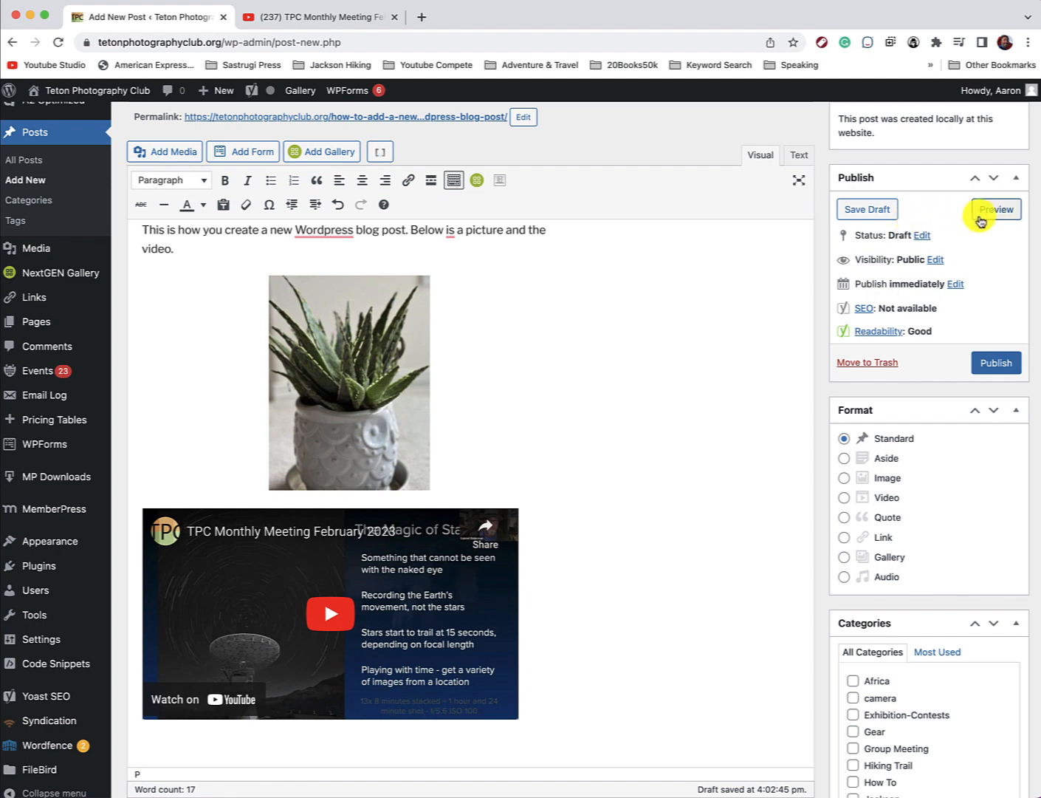
{"action": "left_click", "coordinate": [994, 214]}
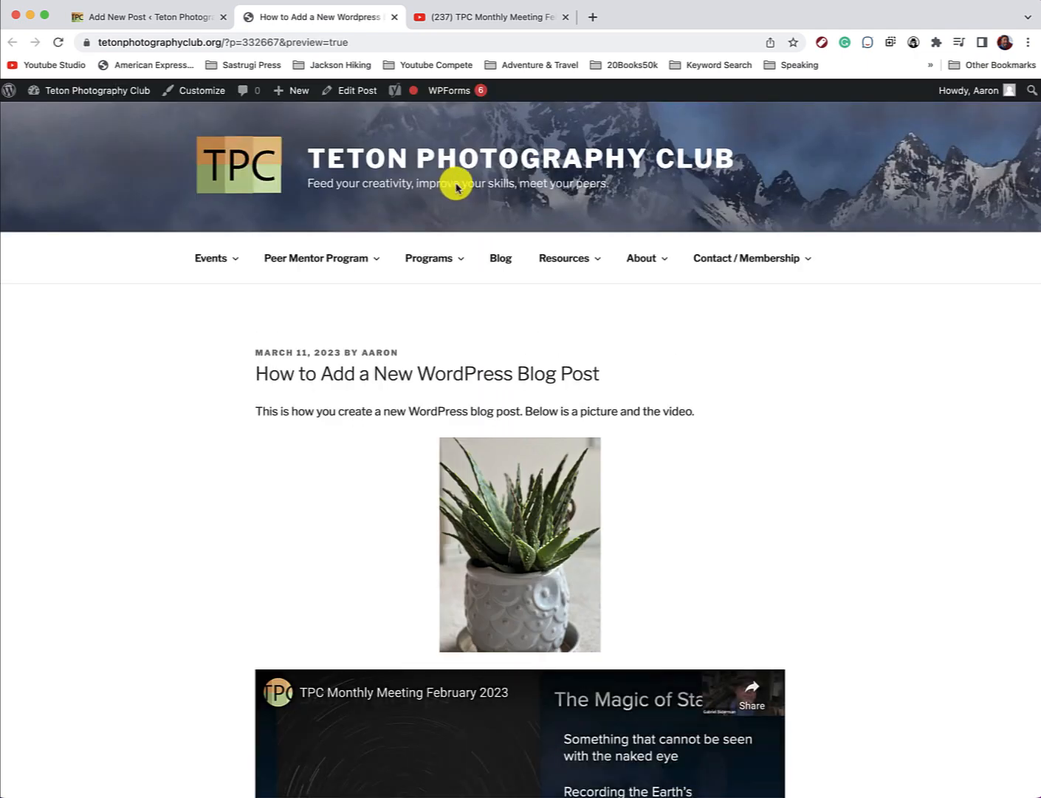
{"action": "scroll", "coordinate": [498, 353], "scroll_direction": "down", "scroll_amount": 3}
{"action": "scroll", "coordinate": [500, 357], "scroll_direction": "down", "scroll_amount": 3}
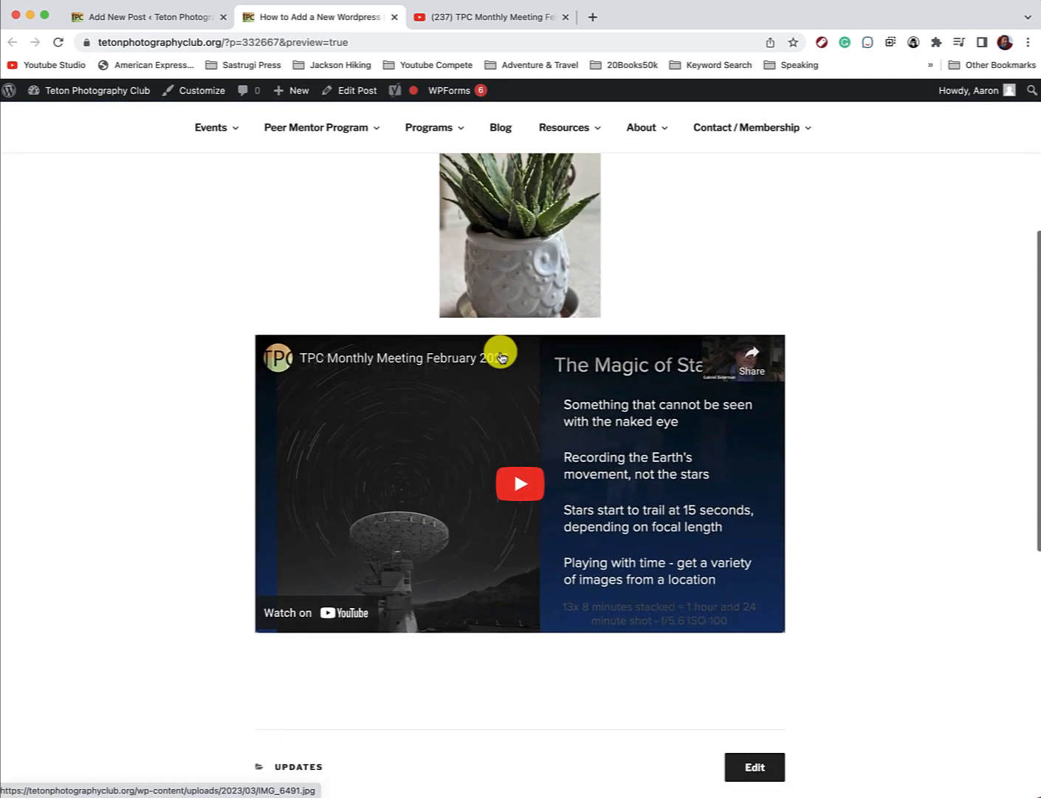
{"action": "scroll", "coordinate": [500, 354], "scroll_direction": "up", "scroll_amount": 5}
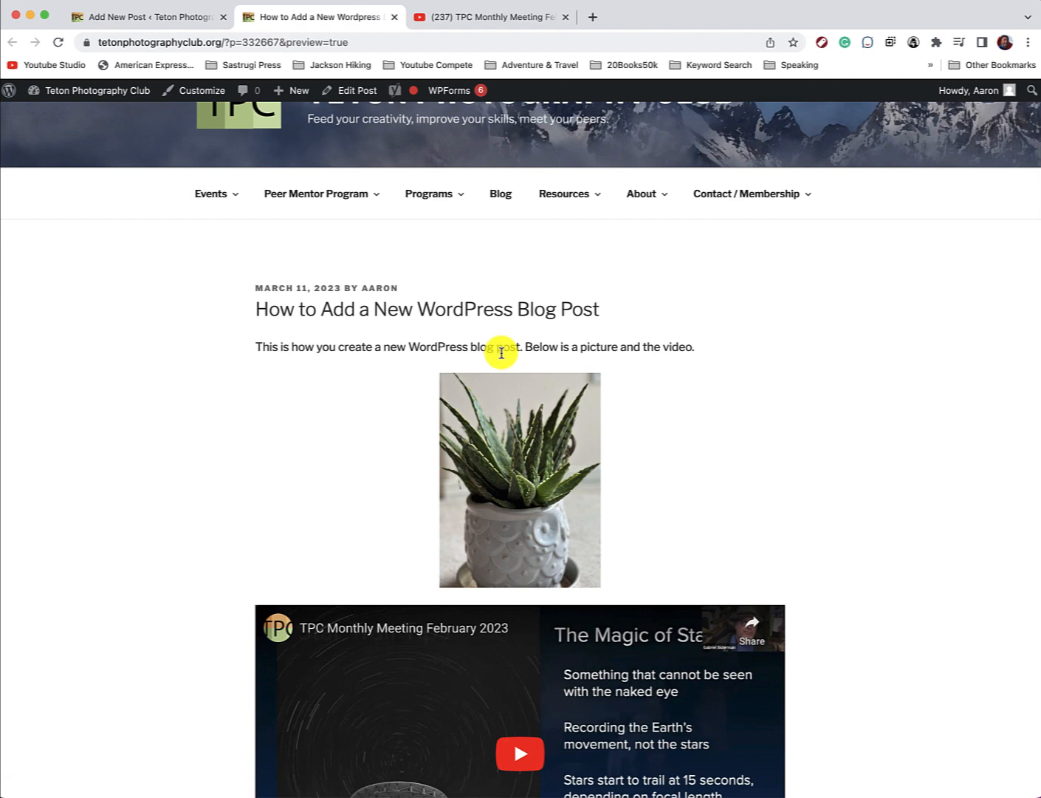
{"action": "mouse_move", "coordinate": [305, 91]}
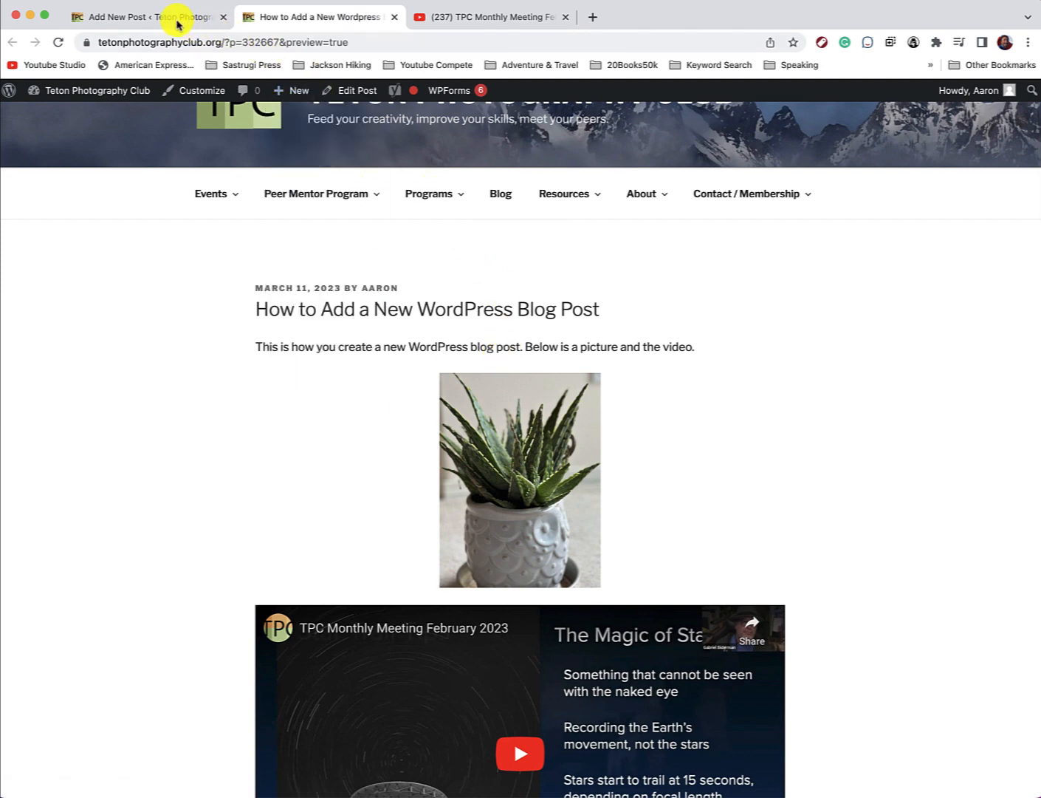
{"action": "left_click", "coordinate": [177, 20]}
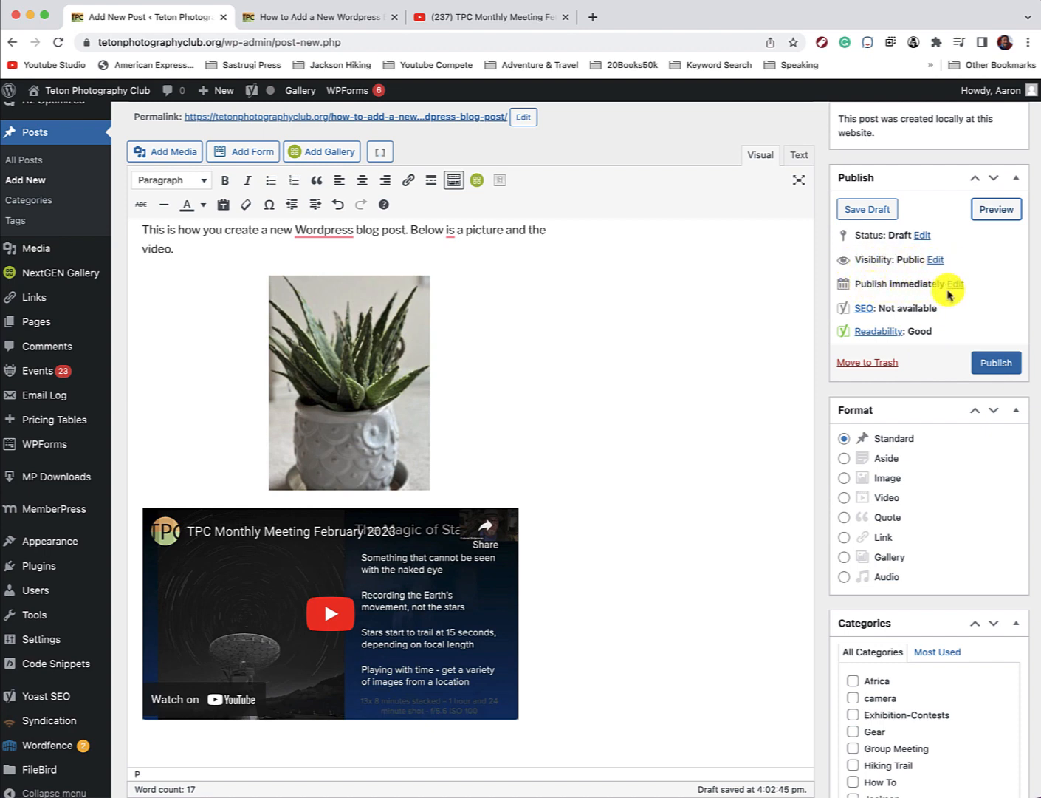
{"action": "left_click", "coordinate": [957, 285]}
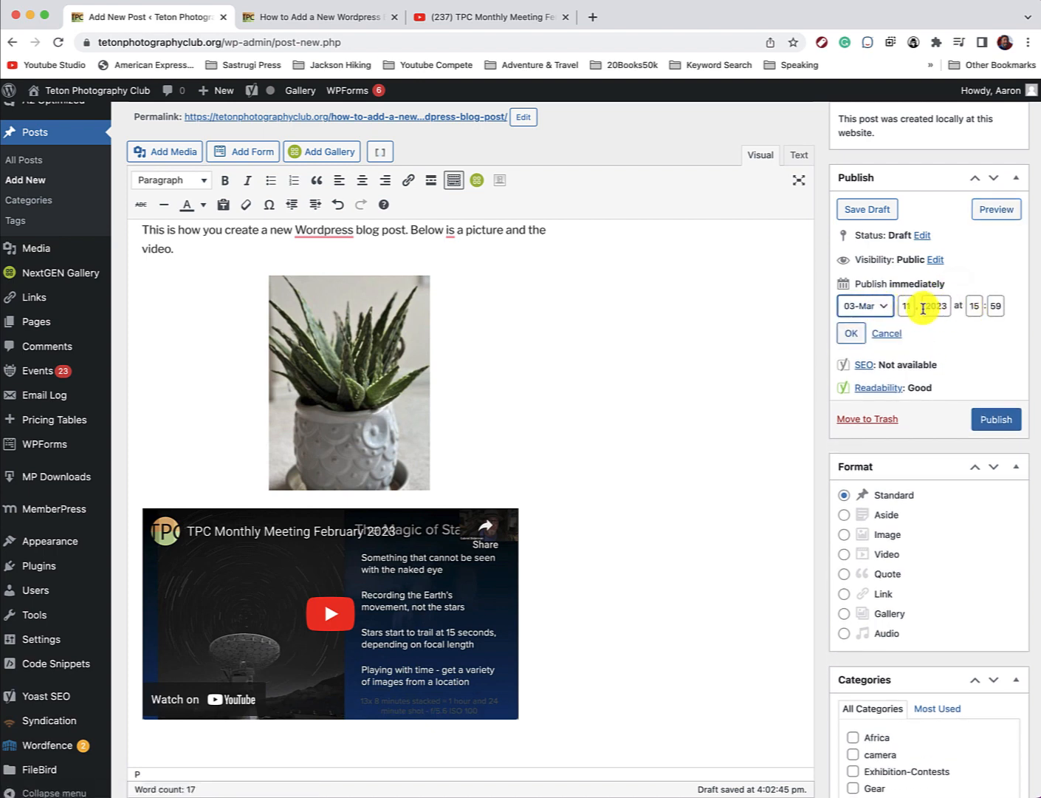
{"action": "left_click", "coordinate": [886, 333]}
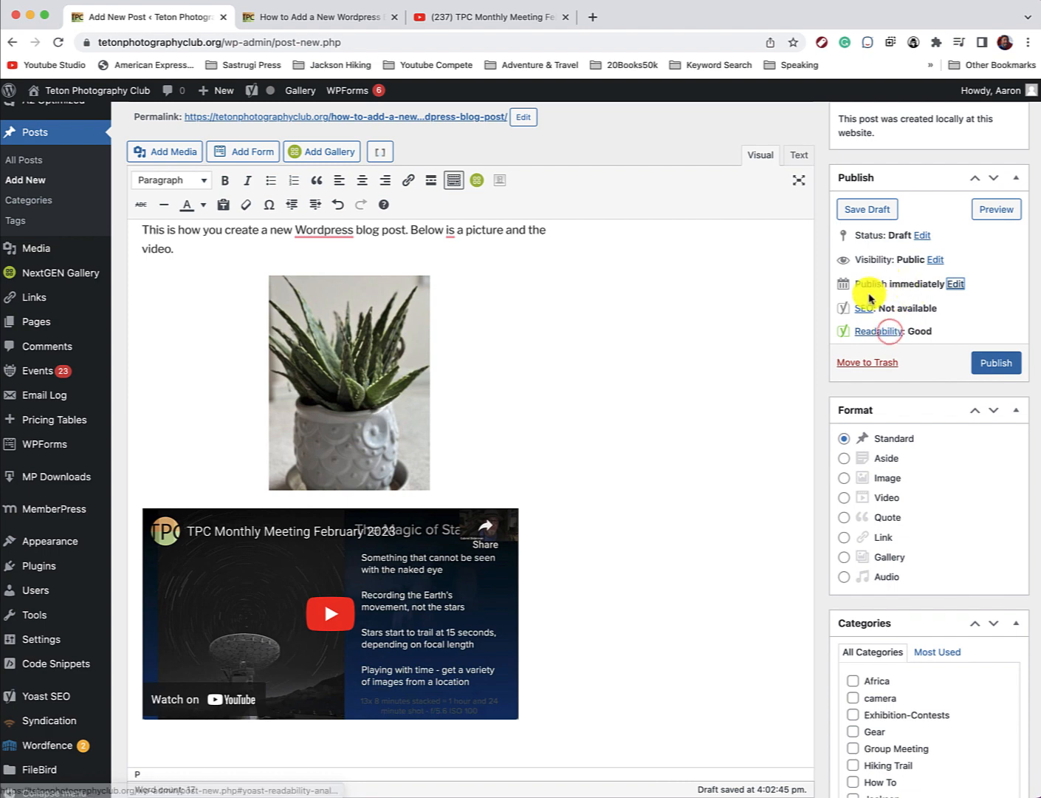
Assign the post to the How To category.
{"action": "scroll", "coordinate": [870, 298], "scroll_direction": "down", "scroll_amount": 5}
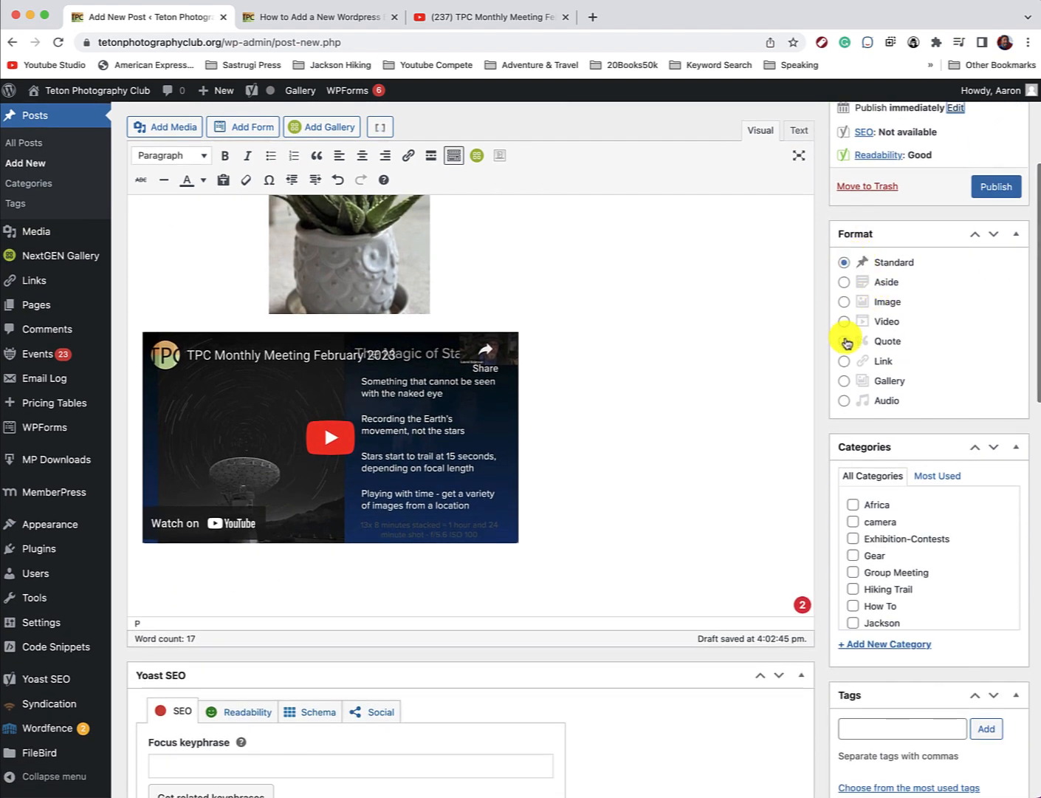
{"action": "scroll", "coordinate": [868, 307], "scroll_direction": "down", "scroll_amount": 3}
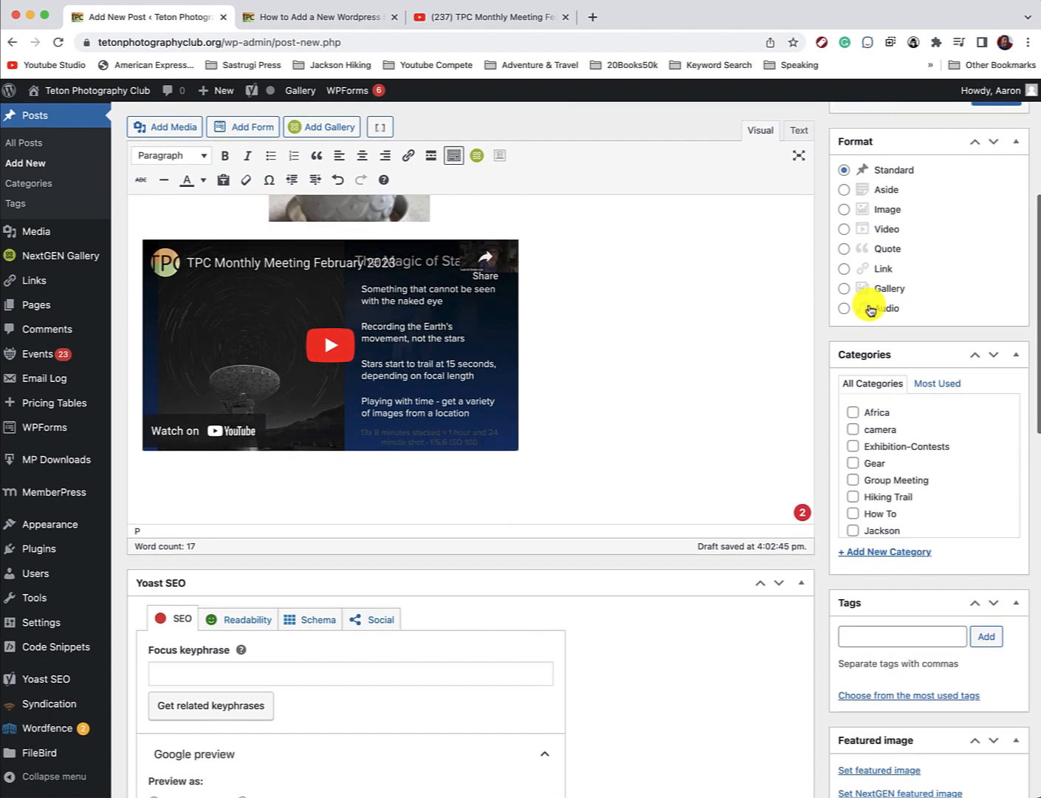
{"action": "scroll", "coordinate": [870, 310], "scroll_direction": "down", "scroll_amount": 1}
{"action": "scroll", "coordinate": [878, 413], "scroll_direction": "down", "scroll_amount": 5}
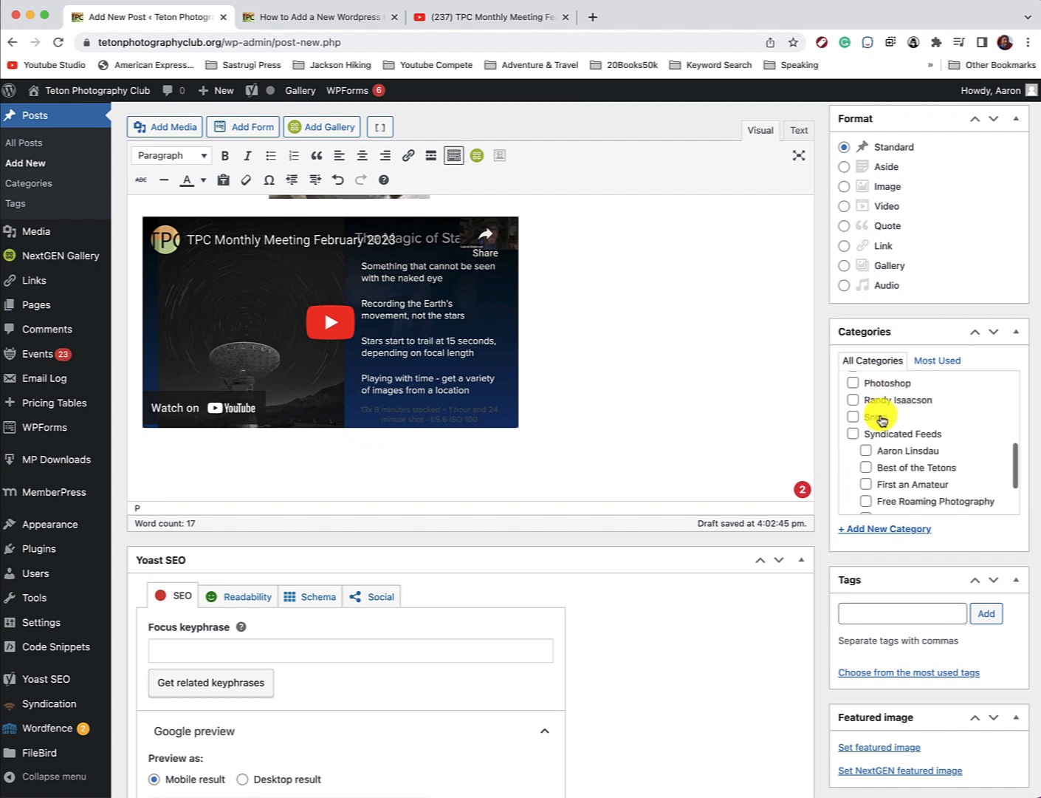
{"action": "scroll", "coordinate": [879, 423], "scroll_direction": "up", "scroll_amount": 5}
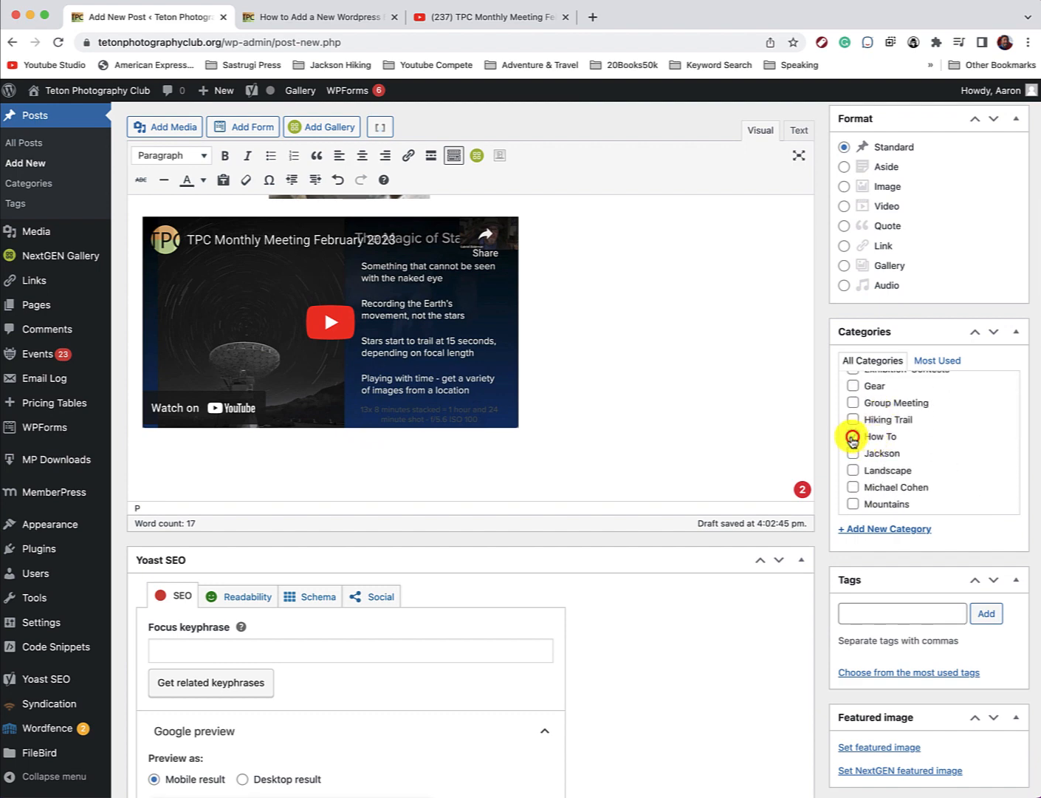
{"action": "left_click", "coordinate": [853, 436]}
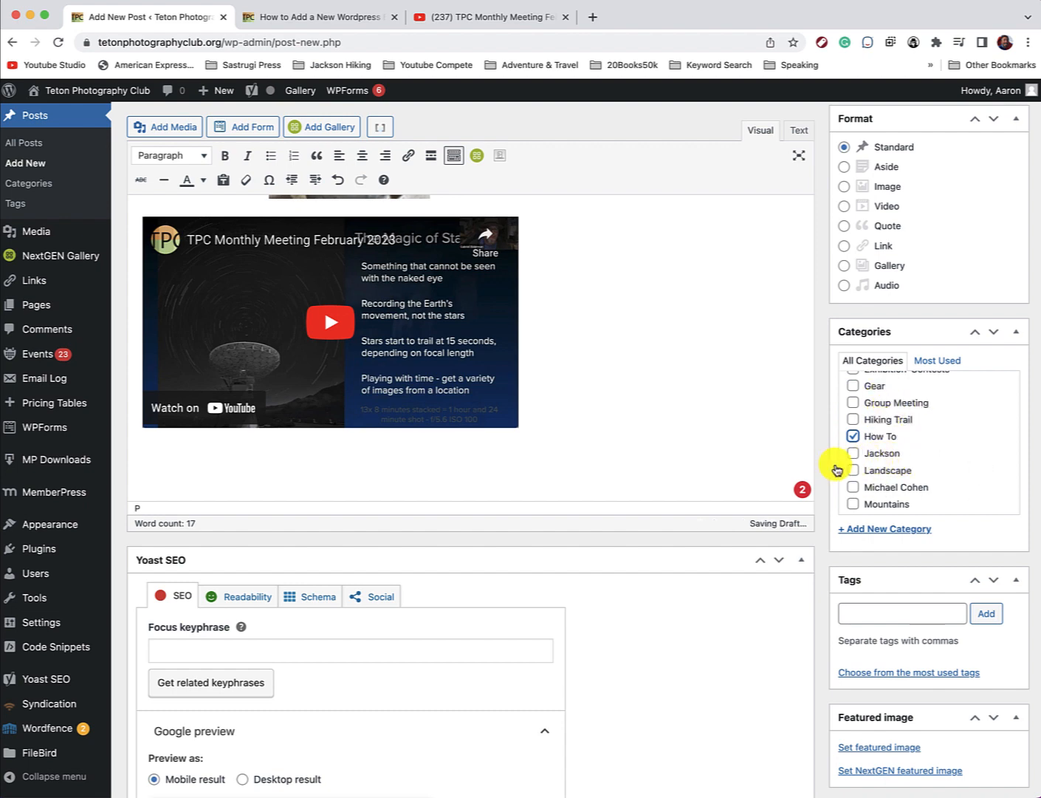
Enter "Learn how to create a new blog post in Wordpress." as the post's Yoast SEO meta description.
{"action": "scroll", "coordinate": [827, 425], "scroll_direction": "down", "scroll_amount": 5}
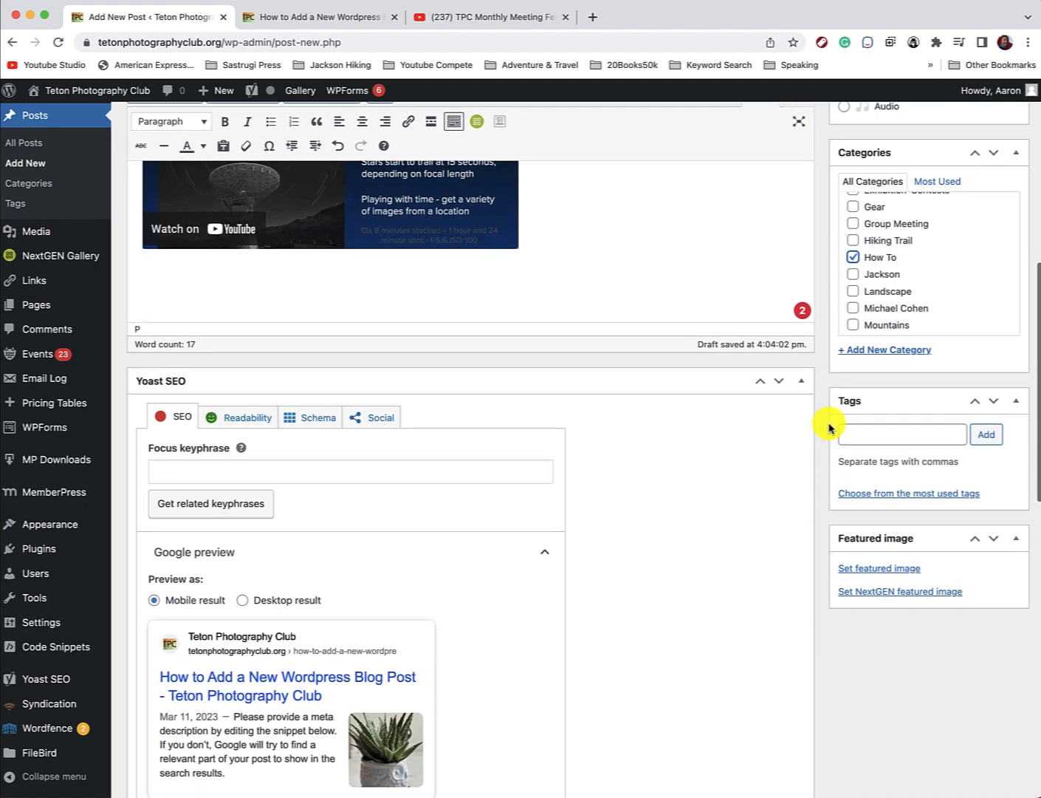
{"action": "scroll", "coordinate": [828, 428], "scroll_direction": "down", "scroll_amount": 2}
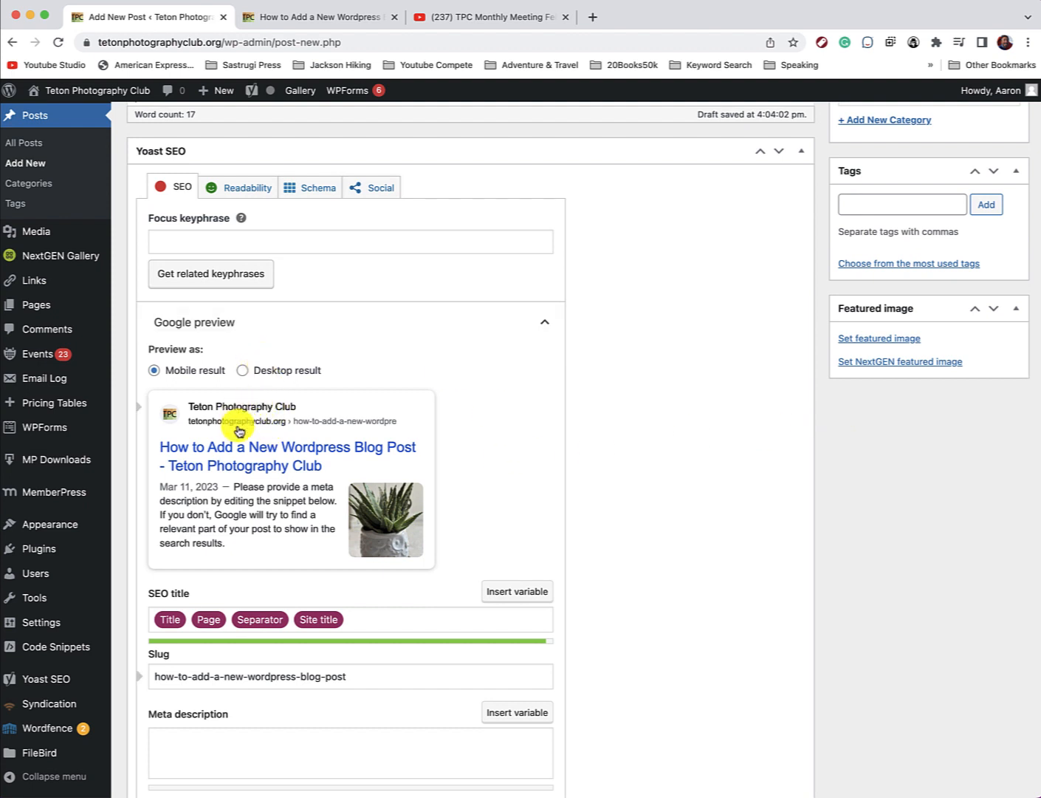
{"action": "scroll", "coordinate": [278, 453], "scroll_direction": "down", "scroll_amount": 2}
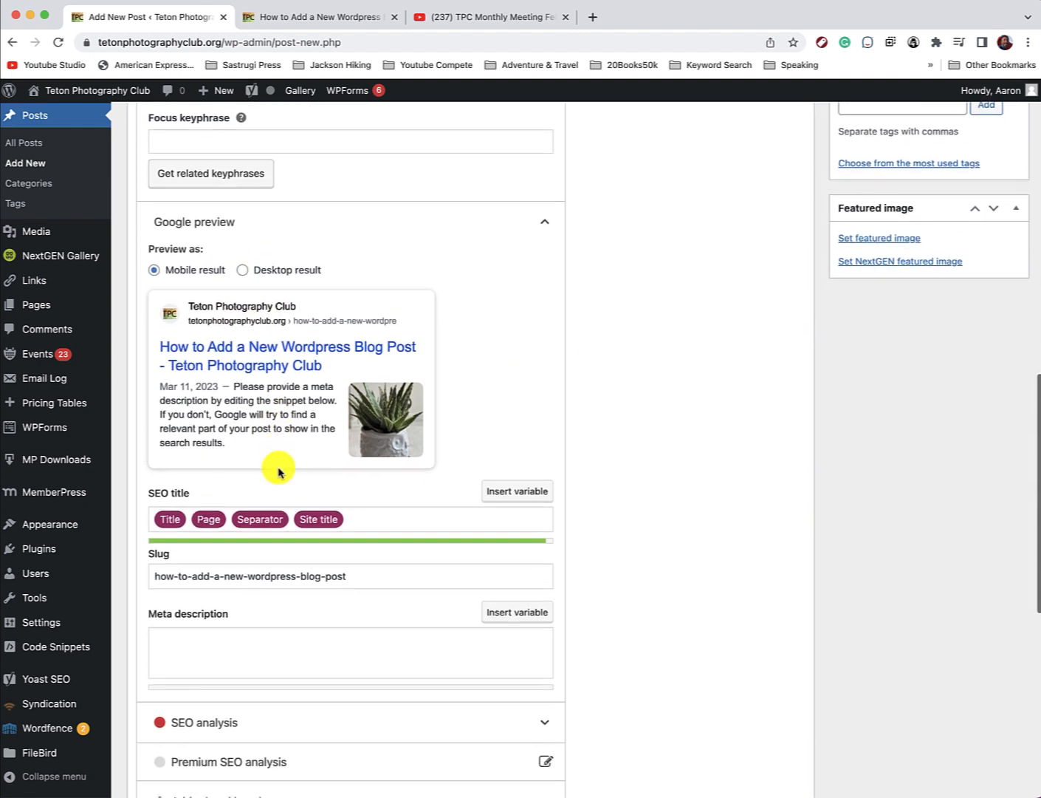
{"action": "left_click", "coordinate": [274, 644]}
{"action": "type", "text": "T"}
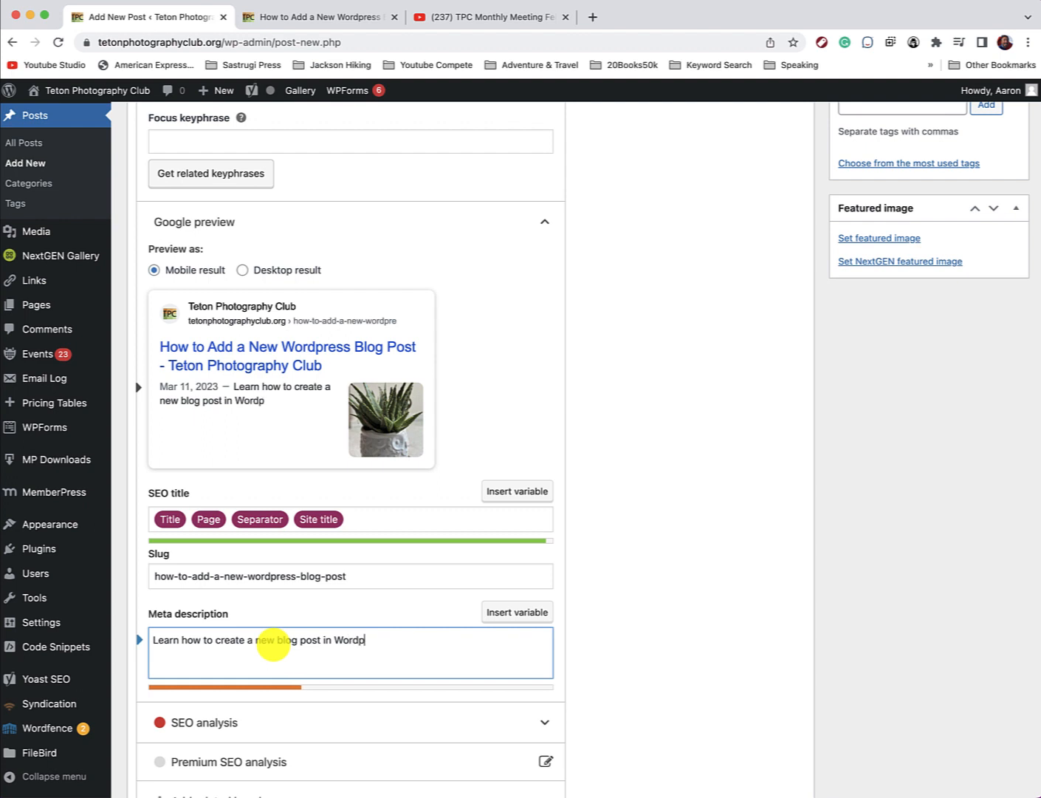
{"action": "key", "text": "BackSpace"}
{"action": "key", "text": "BackSpace"}
{"action": "key", "text": "BackSpace"}
{"action": "key", "text": "BackSpace"}
{"action": "key", "text": "BackSpace"}
{"action": "key", "text": "BackSpace"}
{"action": "key", "text": "BackSpace"}
{"action": "key", "text": "BackSpace"}
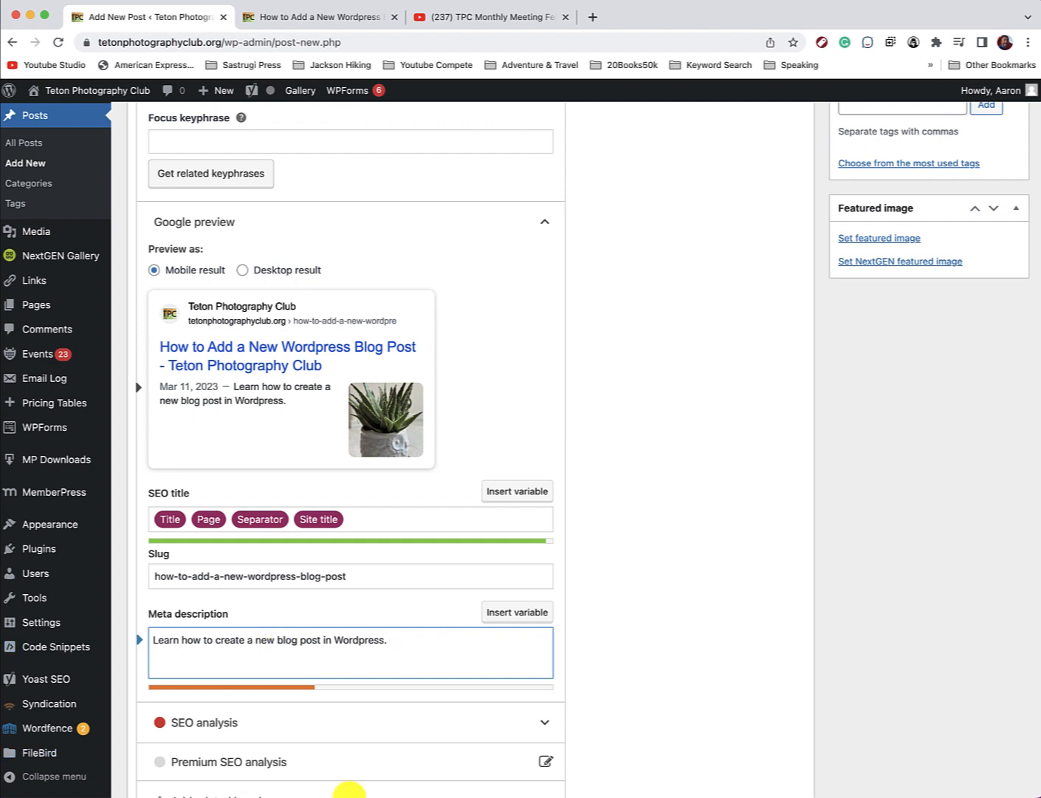
Extend the meta description with "This is the quick and easy tutorial with a video on blogging in Wordpress.".
{"action": "scroll", "coordinate": [358, 576], "scroll_direction": "up", "scroll_amount": 1}
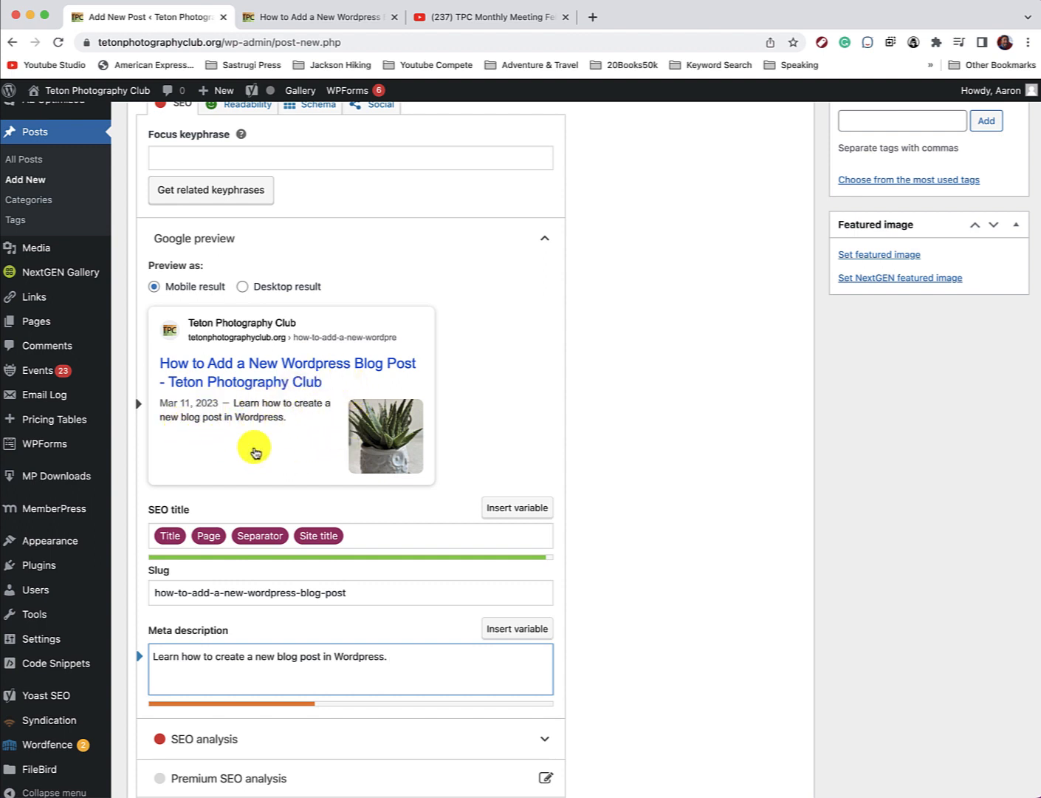
{"action": "scroll", "coordinate": [271, 456], "scroll_direction": "up", "scroll_amount": 15}
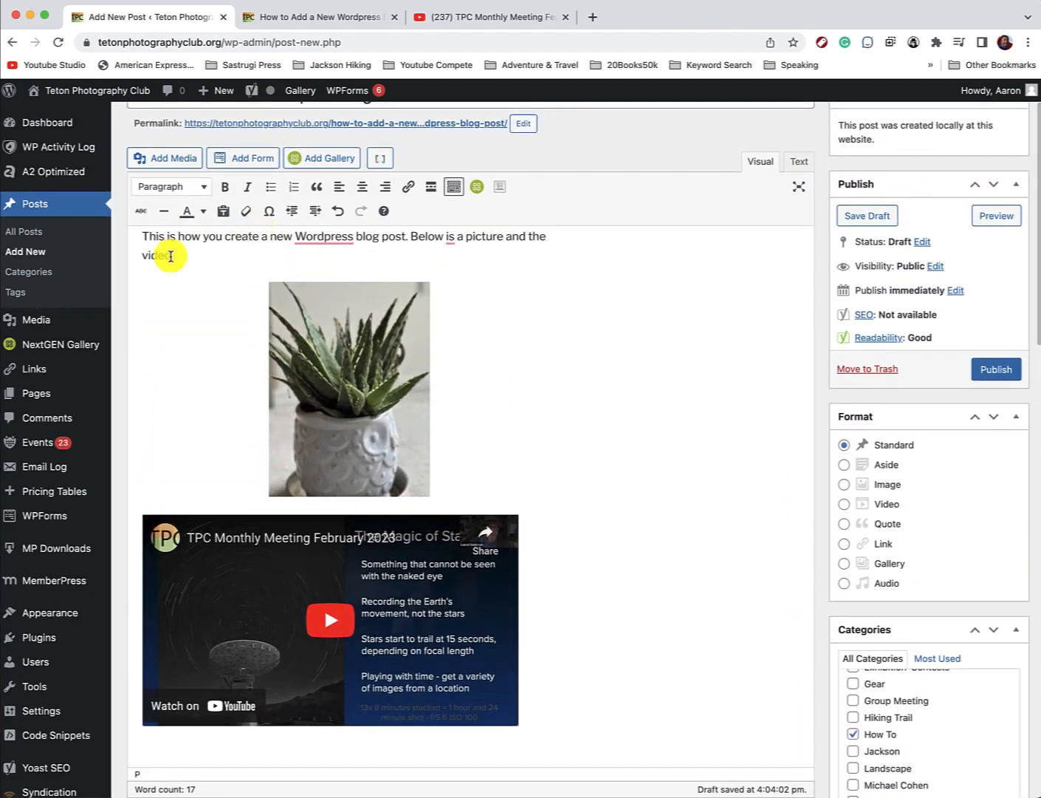
{"action": "scroll", "coordinate": [290, 384], "scroll_direction": "down", "scroll_amount": 15}
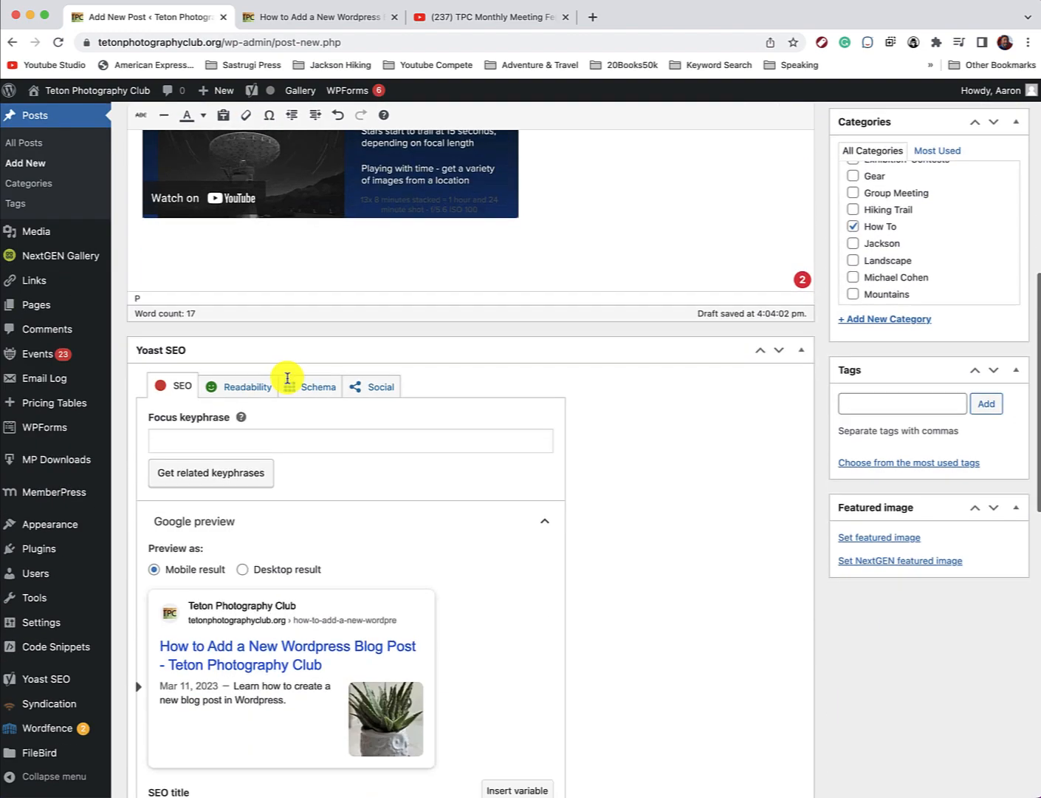
{"action": "scroll", "coordinate": [289, 383], "scroll_direction": "down", "scroll_amount": 2}
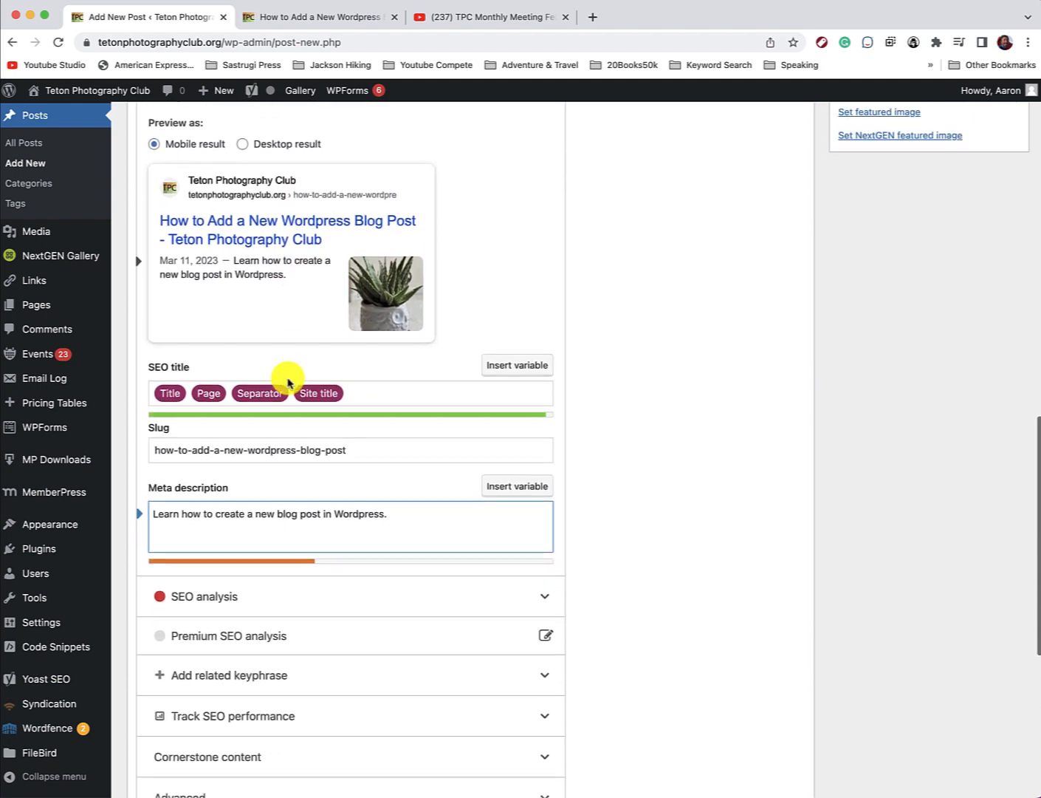
{"action": "scroll", "coordinate": [290, 383], "scroll_direction": "down", "scroll_amount": 7}
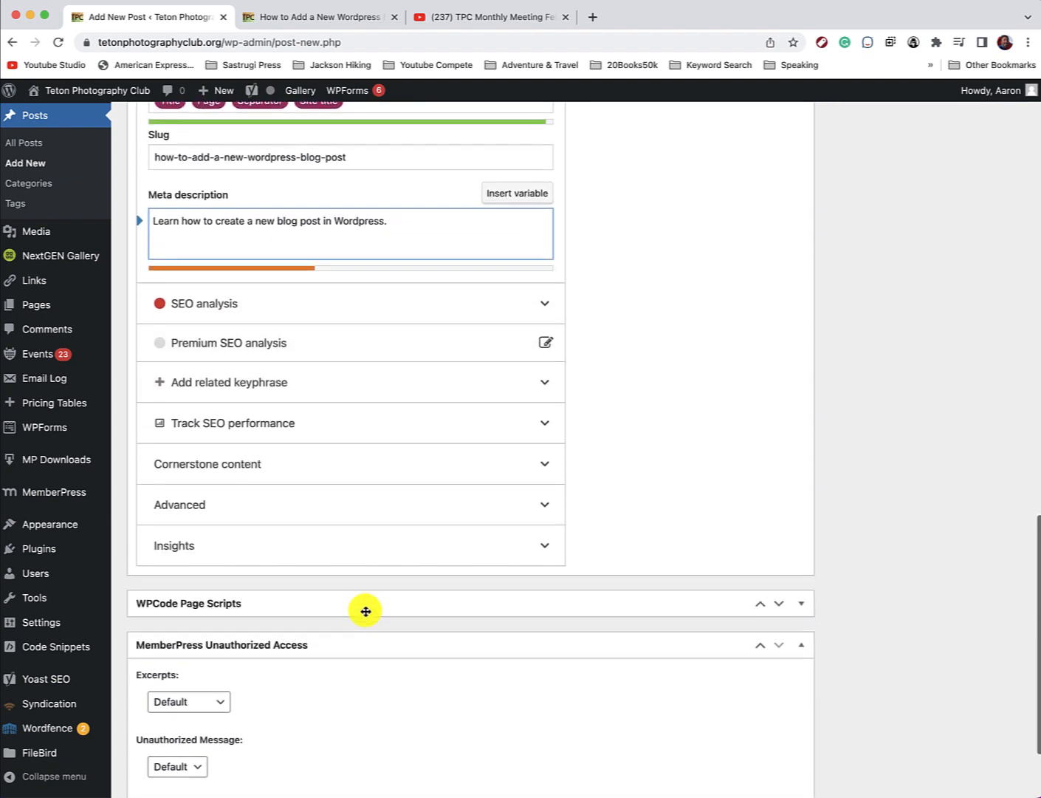
{"action": "scroll", "coordinate": [250, 487], "scroll_direction": "down", "scroll_amount": 3}
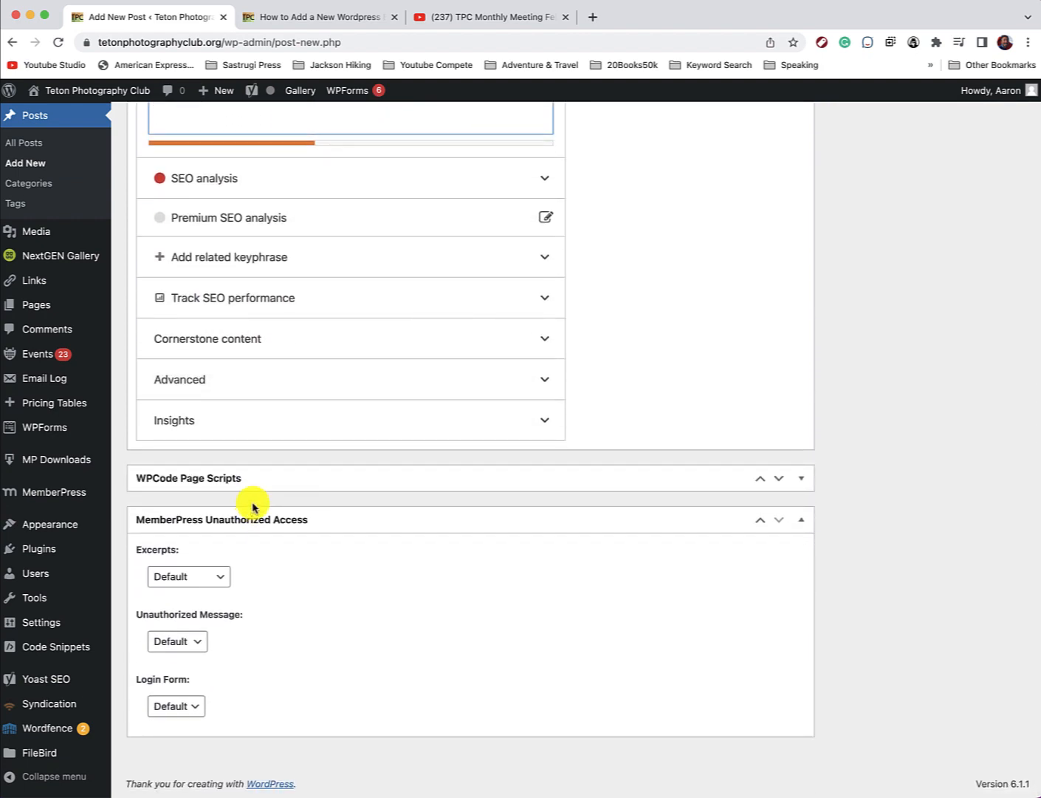
{"action": "scroll", "coordinate": [252, 506], "scroll_direction": "up", "scroll_amount": 8}
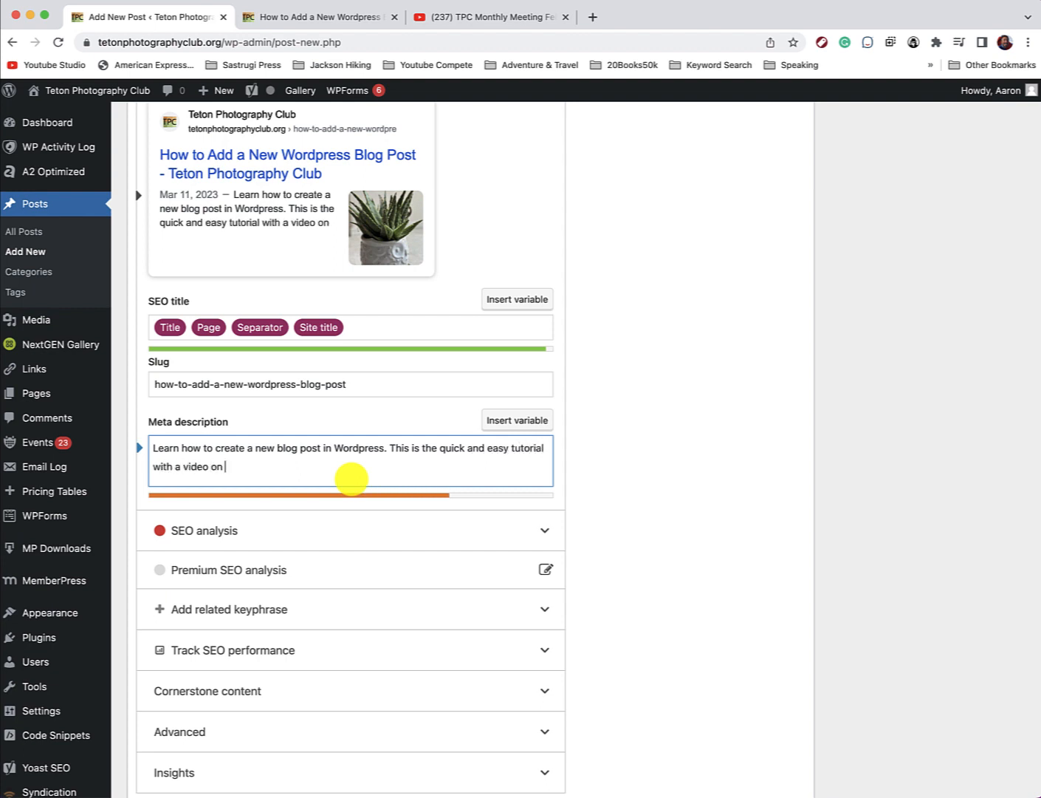
{"action": "type", "text": "logging in Wordpress."}
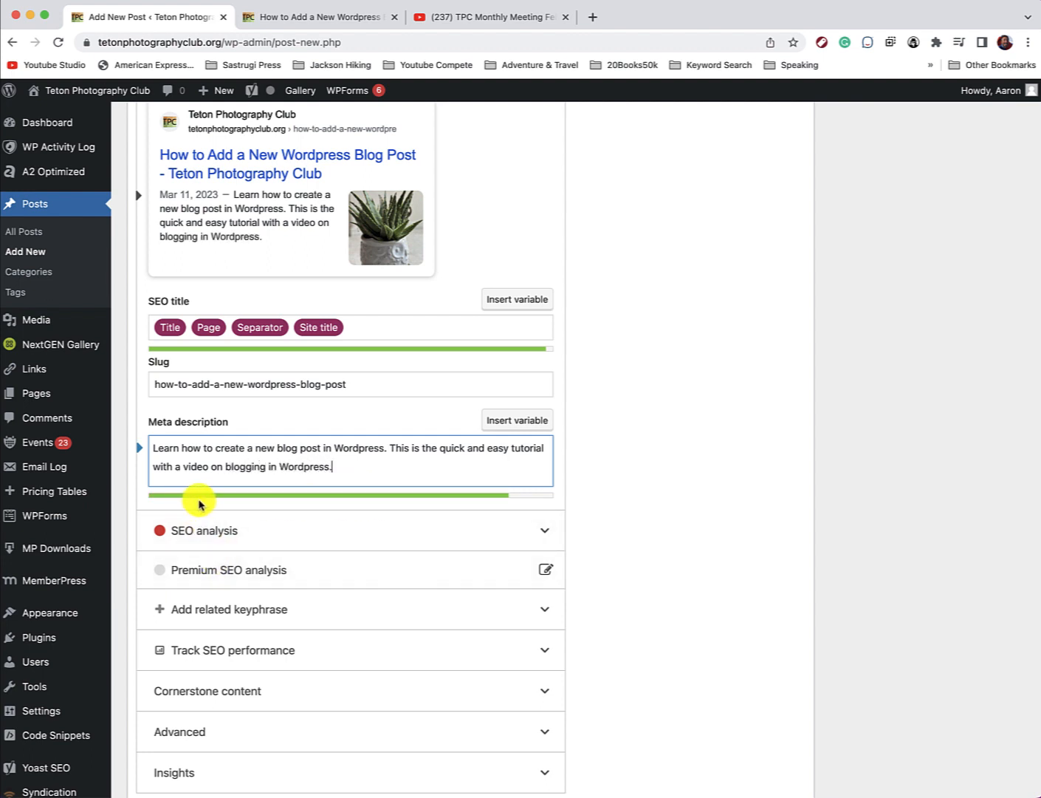
{"action": "scroll", "coordinate": [398, 502], "scroll_direction": "up", "scroll_amount": 2}
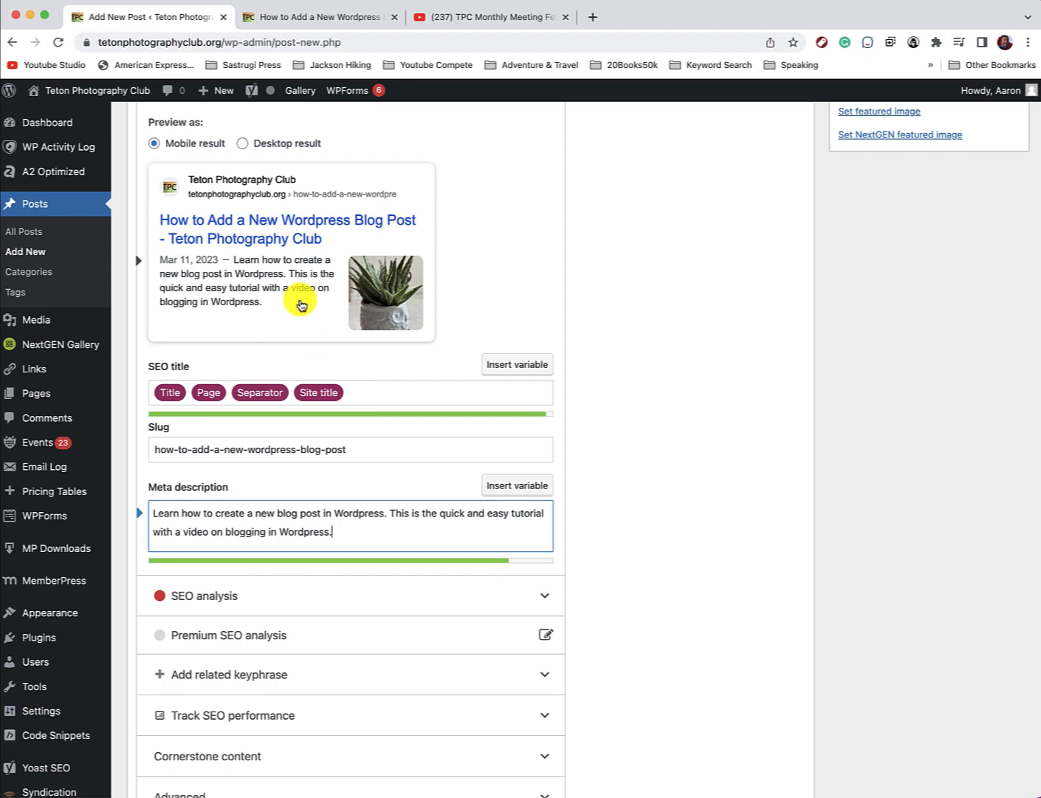
{"action": "scroll", "coordinate": [407, 367], "scroll_direction": "up", "scroll_amount": 10}
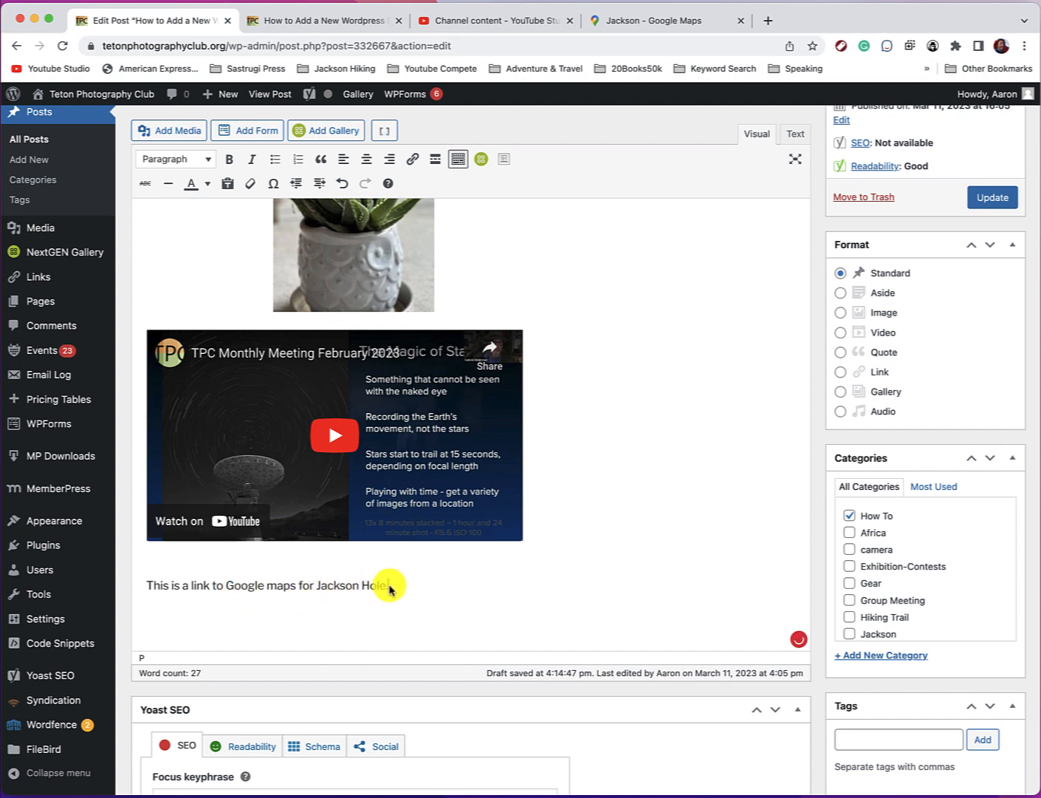
Select the sentence "This is a link to Google maps for Jackson Hole." and copy the Google Maps page URL for Jackson, WY.
{"action": "left_click_drag", "start_coordinate": [389, 589], "coordinate": [150, 594]}
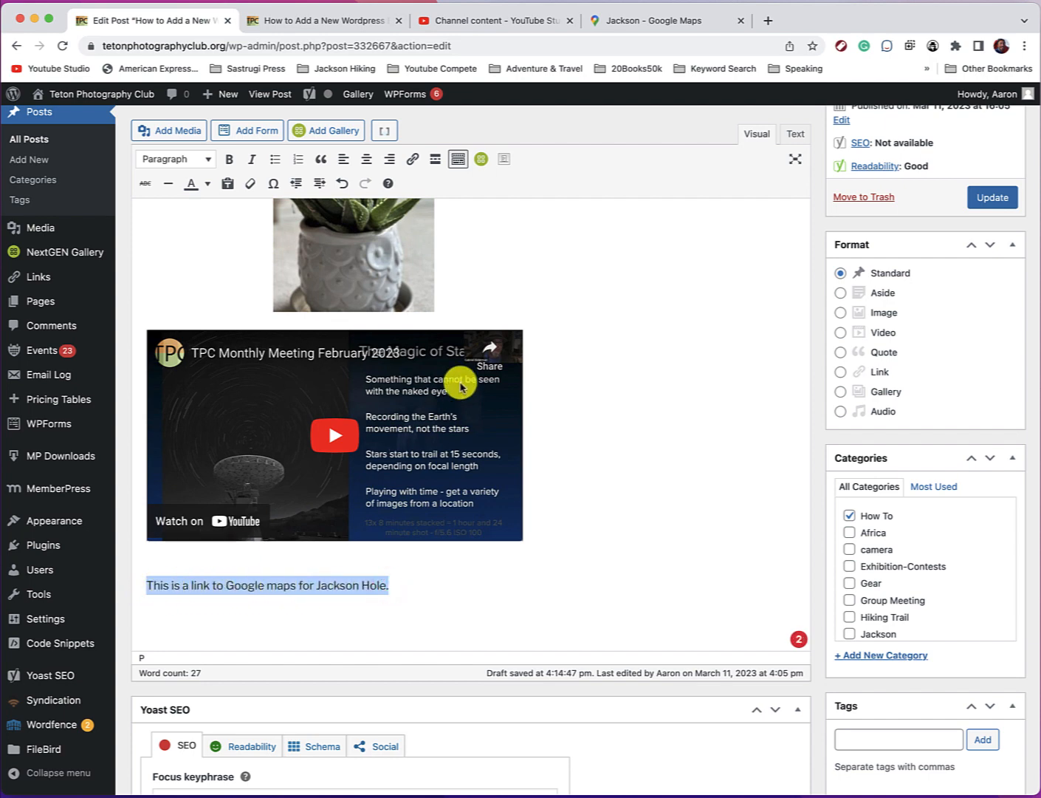
{"action": "left_click", "coordinate": [665, 21]}
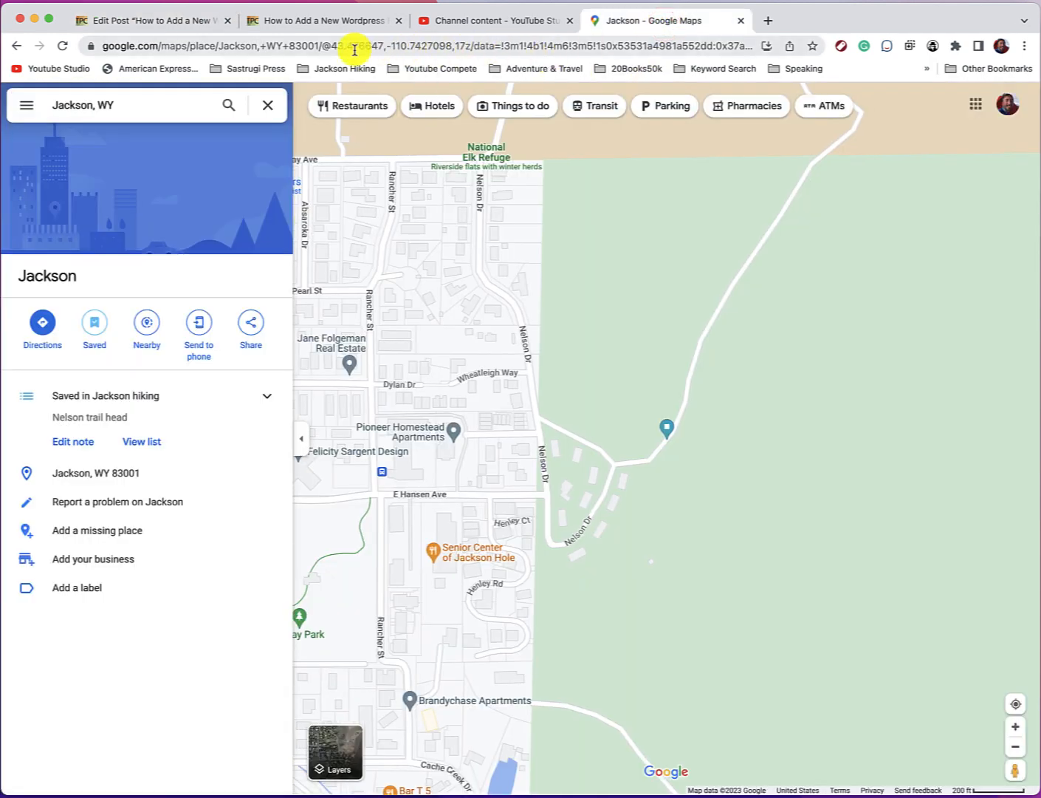
{"action": "left_click", "coordinate": [256, 45]}
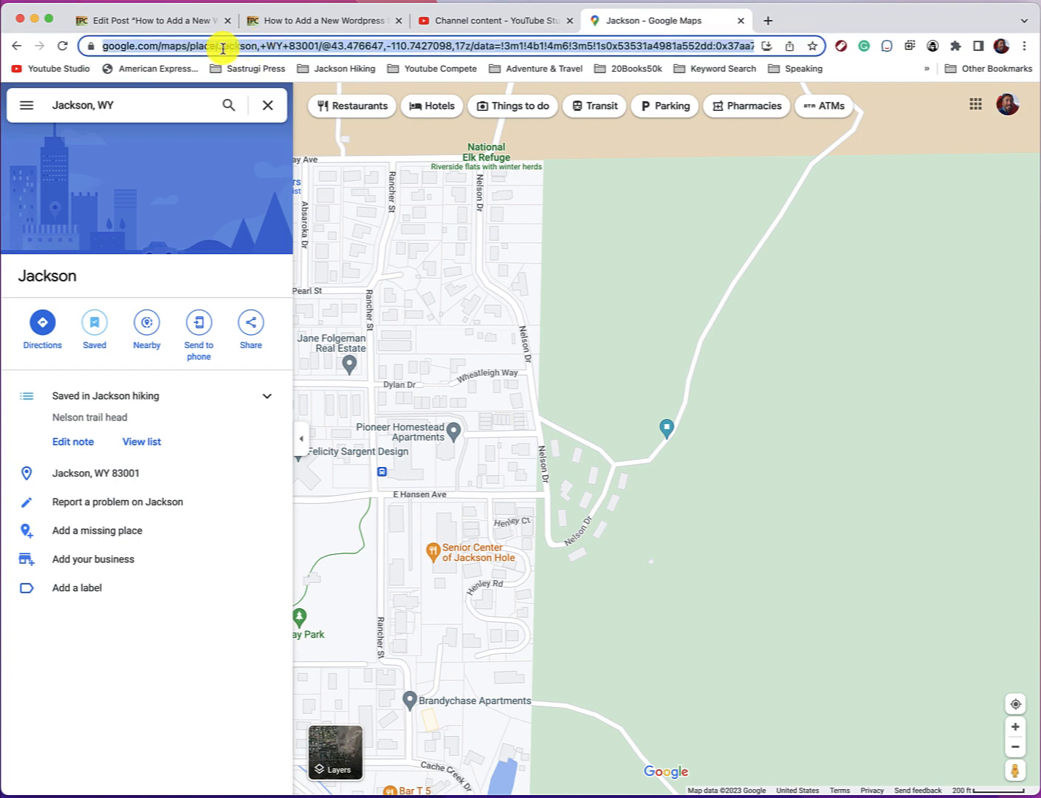
{"action": "left_click", "coordinate": [124, 1]}
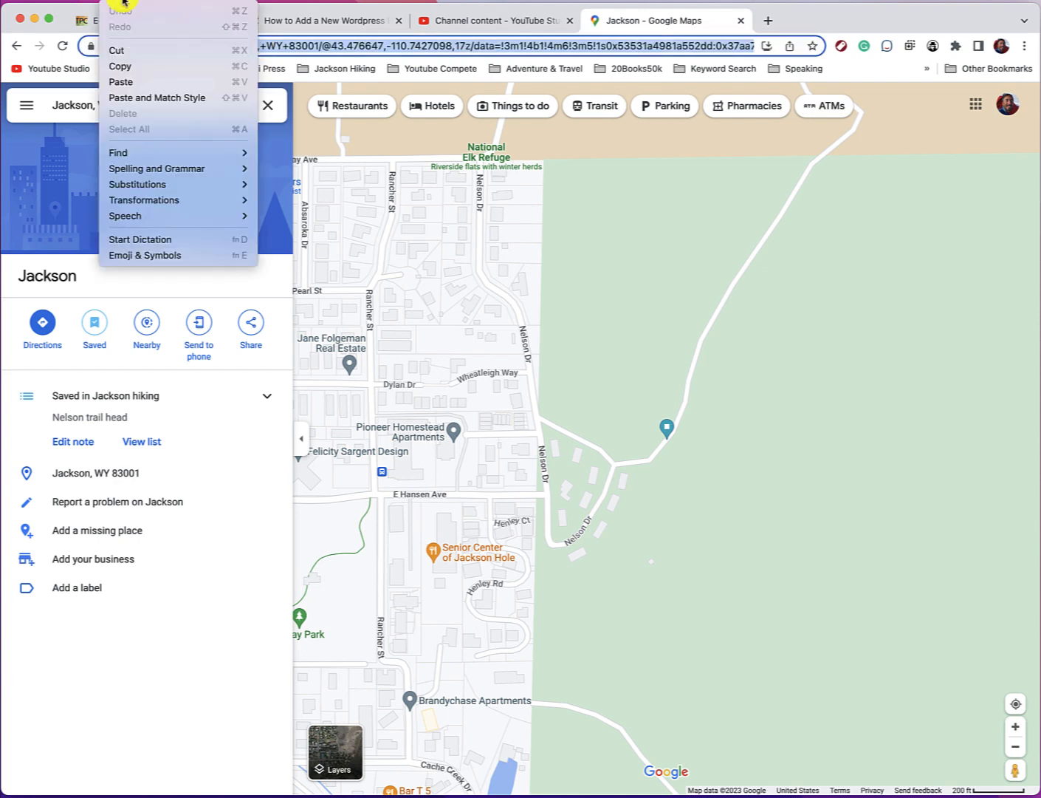
{"action": "left_click", "coordinate": [131, 66]}
Add a link to the selected Jackson Hole sentence in the post editor, using the copied Google Maps URL as its destination.
{"action": "left_click", "coordinate": [288, 22]}
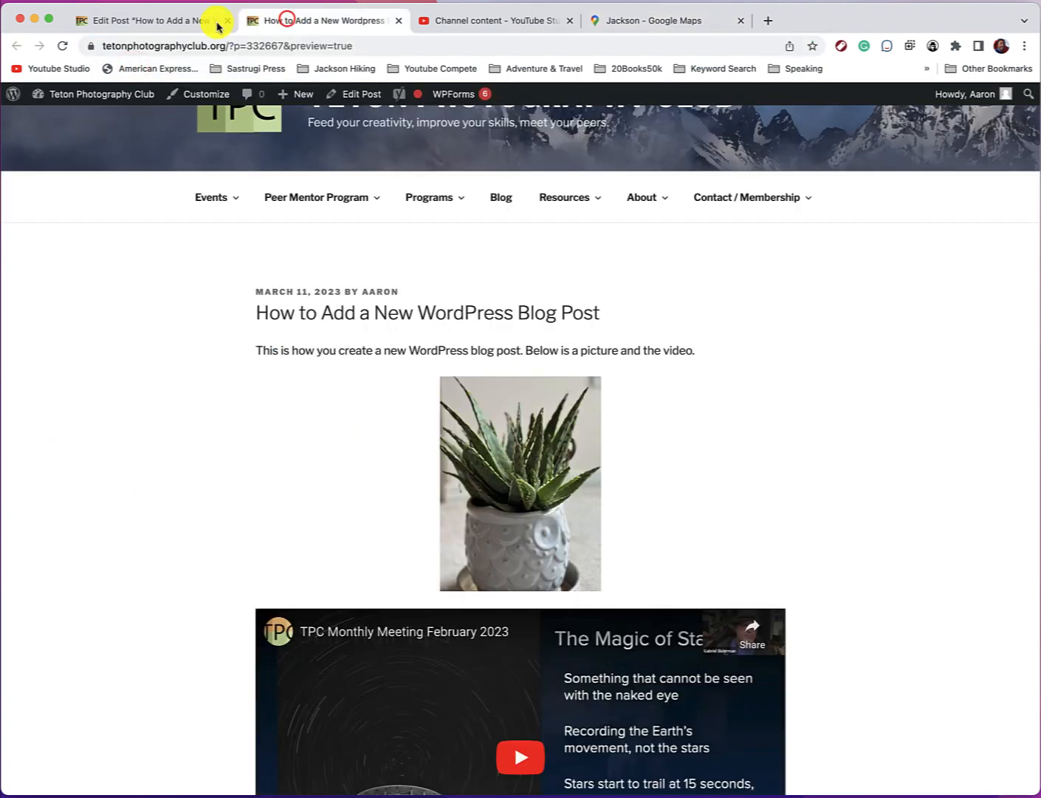
{"action": "left_click", "coordinate": [167, 21]}
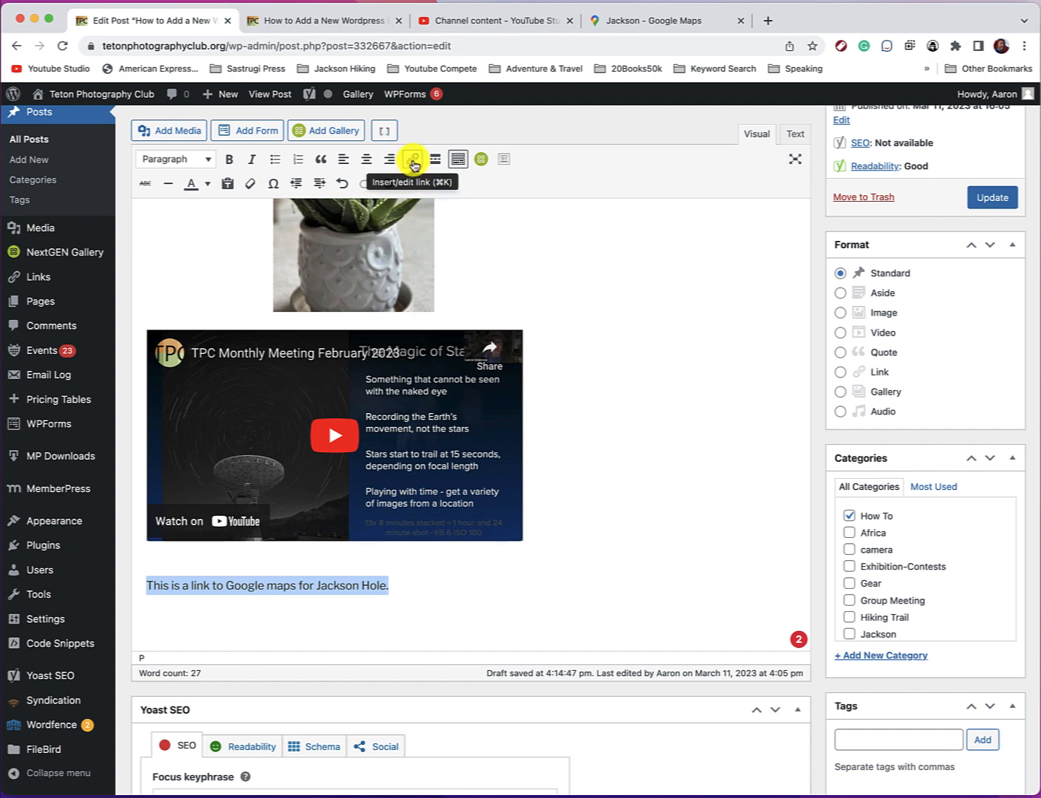
{"action": "left_click", "coordinate": [412, 159]}
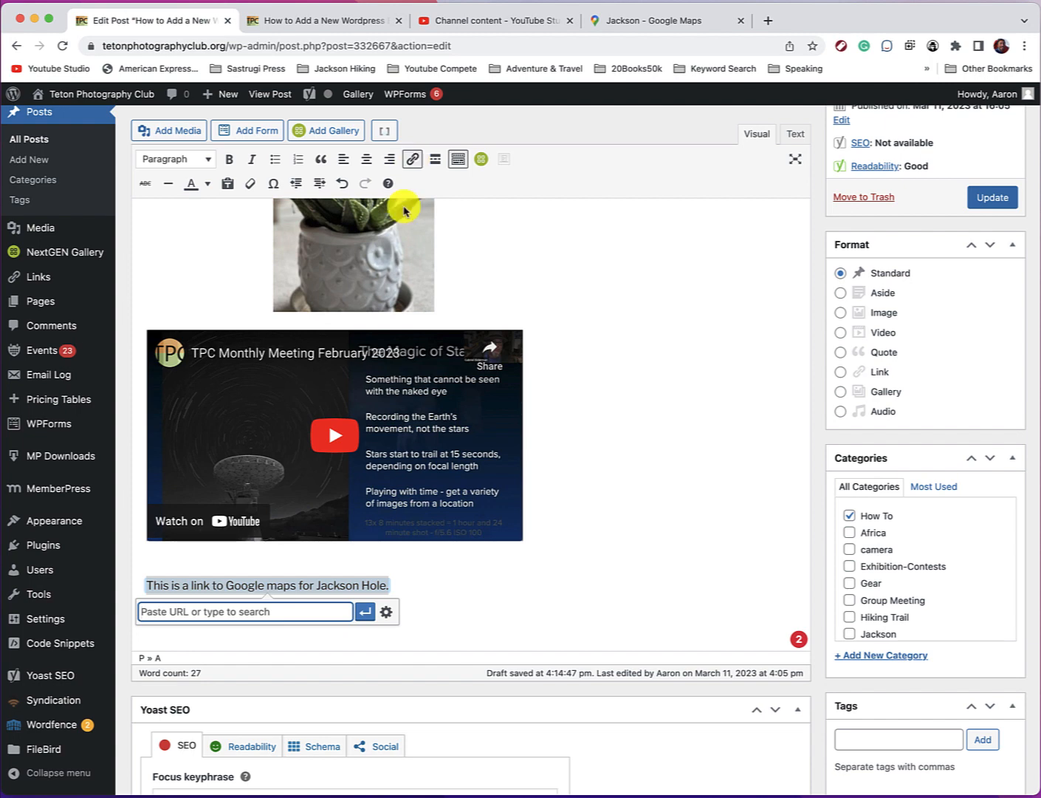
{"action": "right_click", "coordinate": [220, 612]}
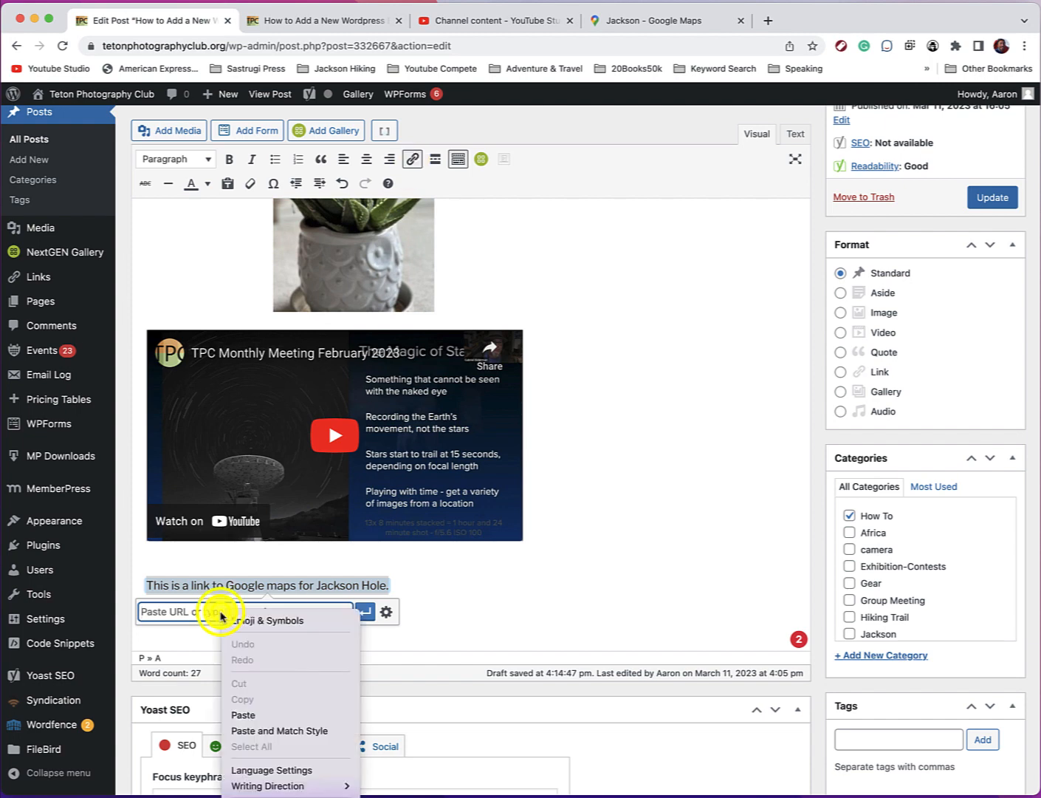
{"action": "left_click", "coordinate": [255, 716]}
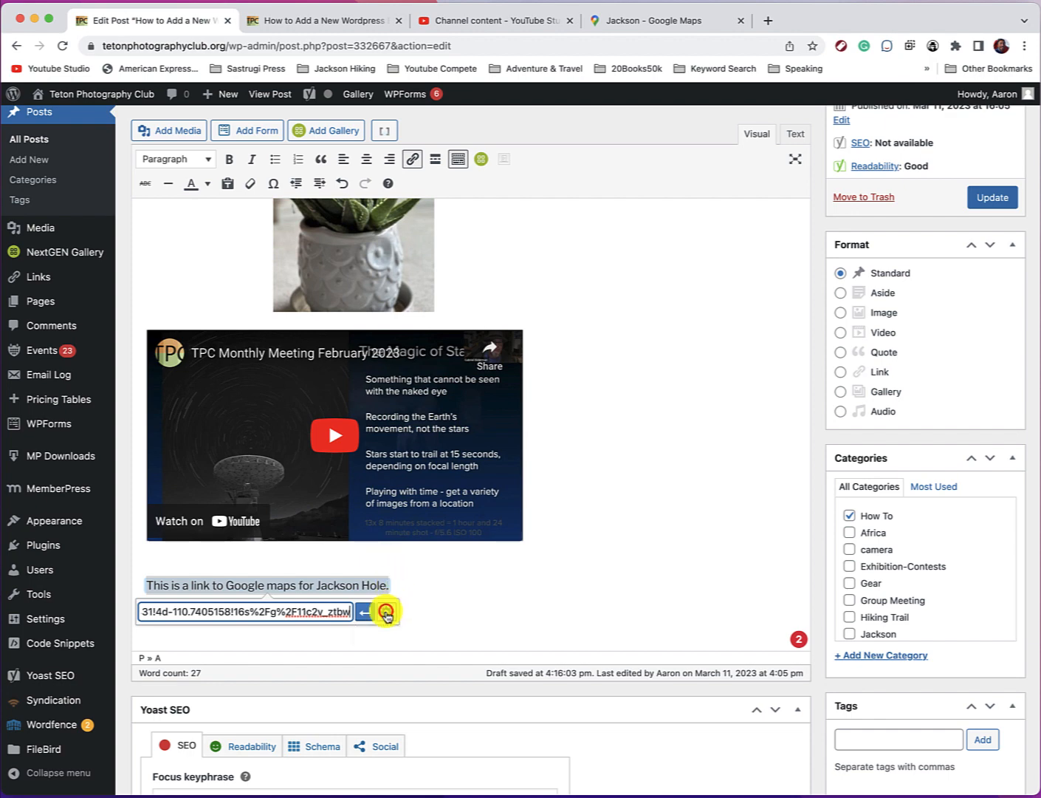
Set the Google Maps link to open in a new tab and apply the link settings.
{"action": "left_click", "coordinate": [387, 614]}
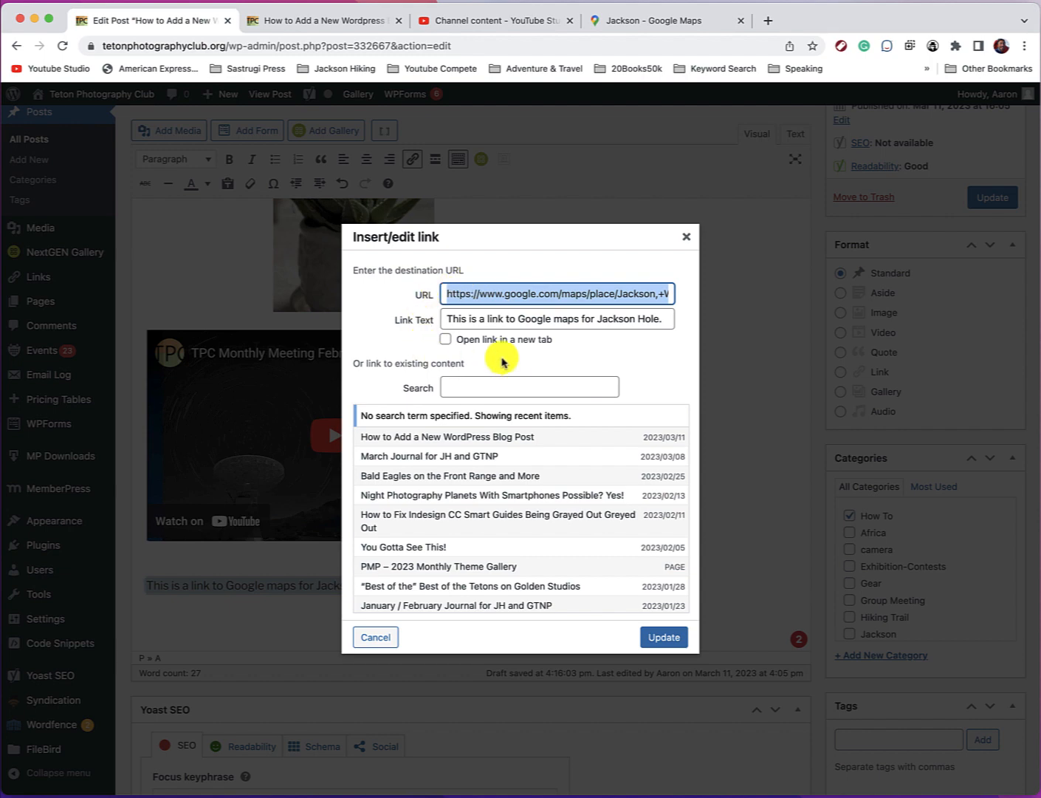
{"action": "left_click", "coordinate": [445, 341]}
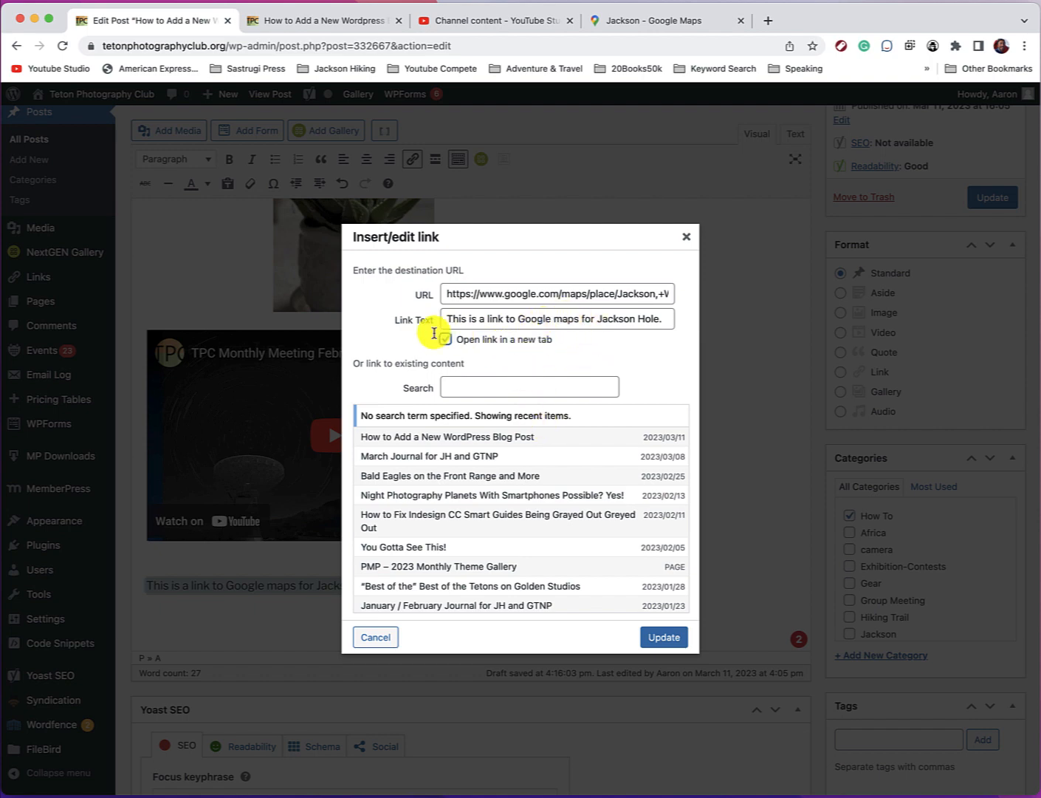
{"action": "left_click", "coordinate": [659, 637]}
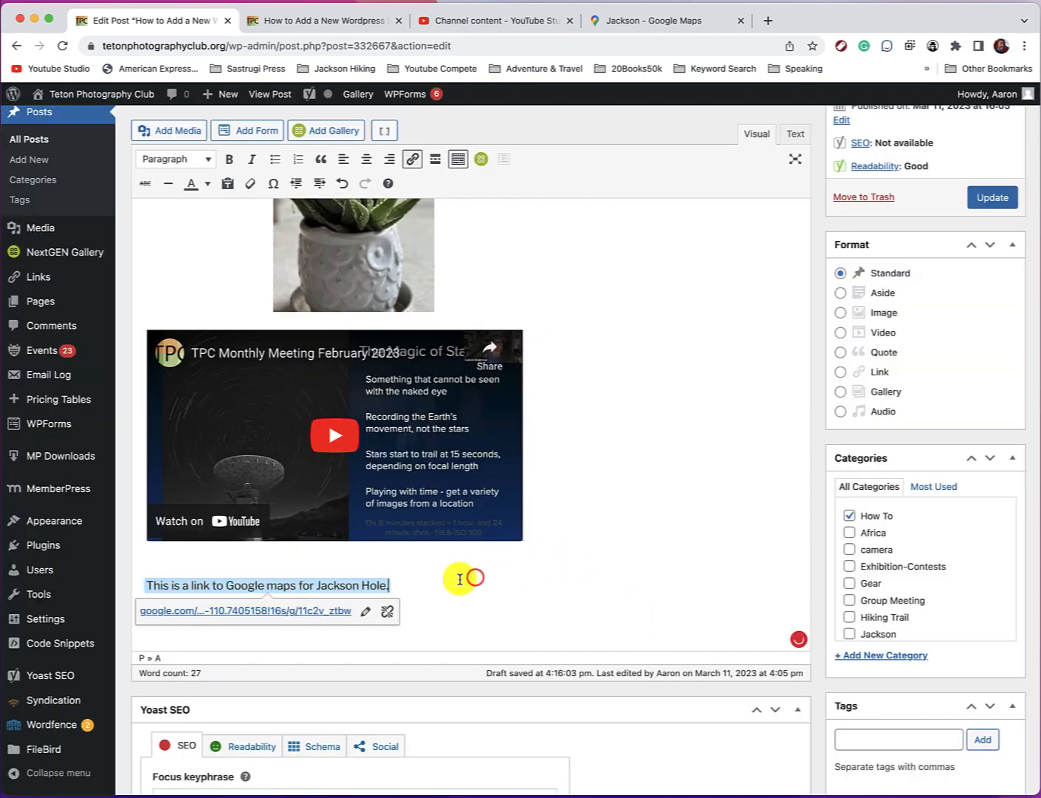
{"action": "left_click", "coordinate": [431, 611]}
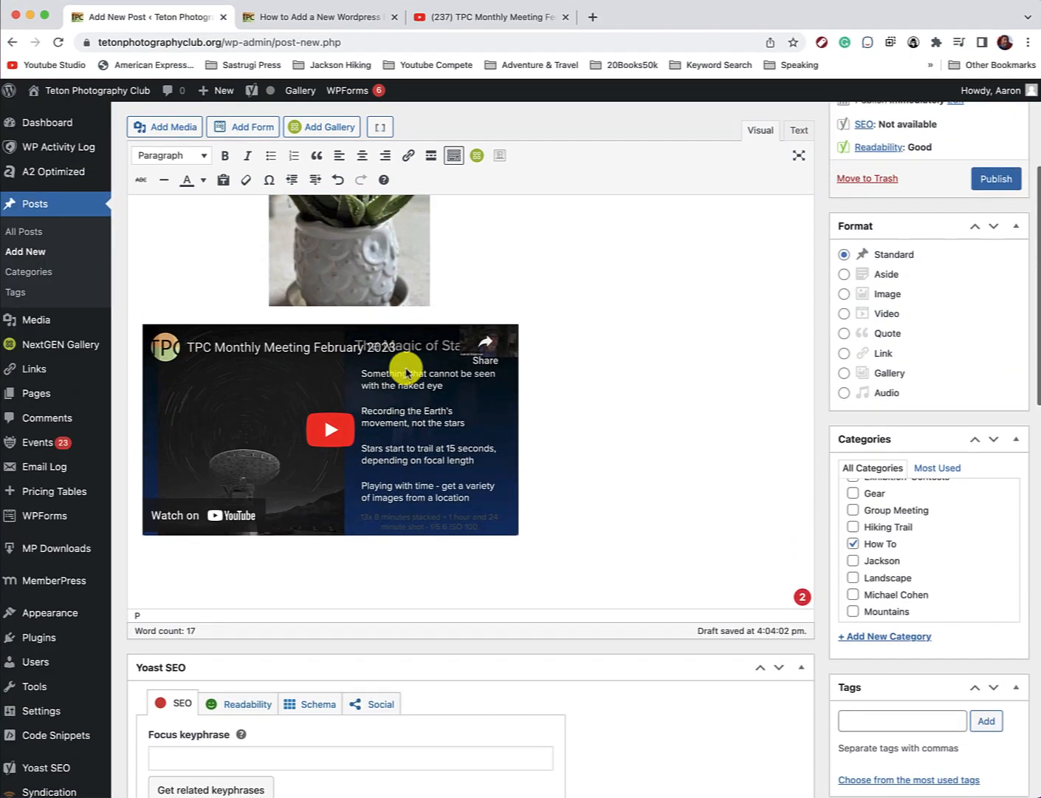
Publish the post "How to Add a New Wordpress Blog Post" and open its live page.
{"action": "scroll", "coordinate": [405, 365], "scroll_direction": "up", "scroll_amount": 5}
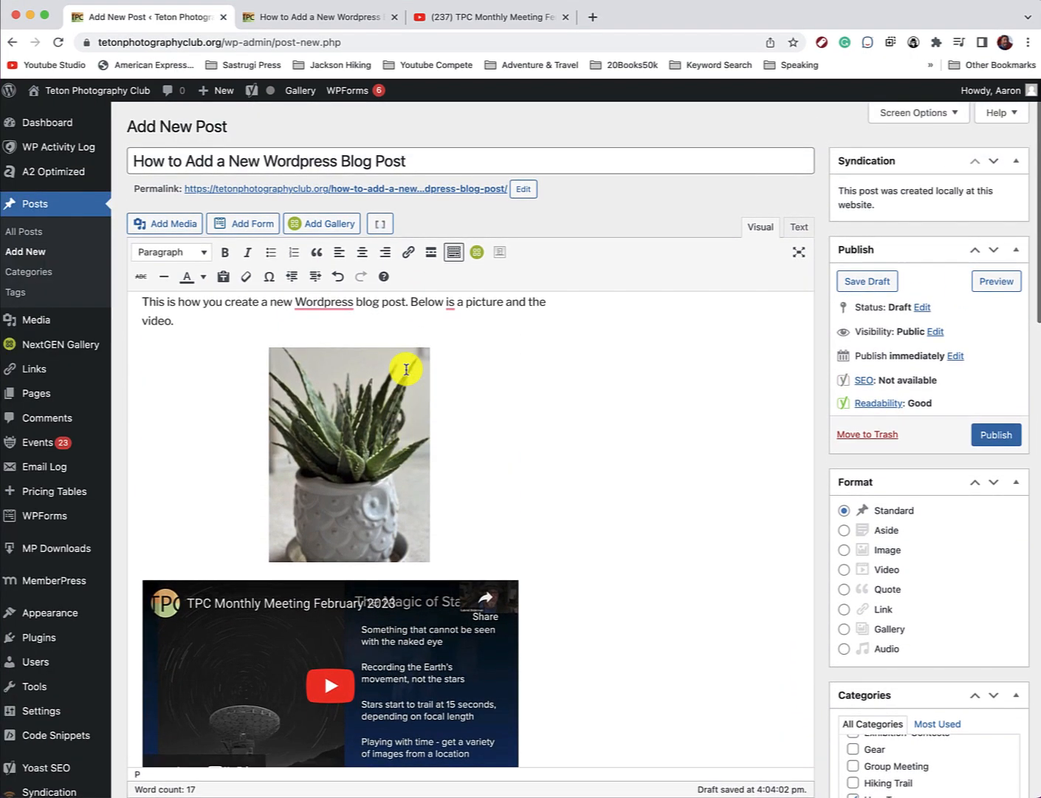
{"action": "left_click", "coordinate": [994, 437]}
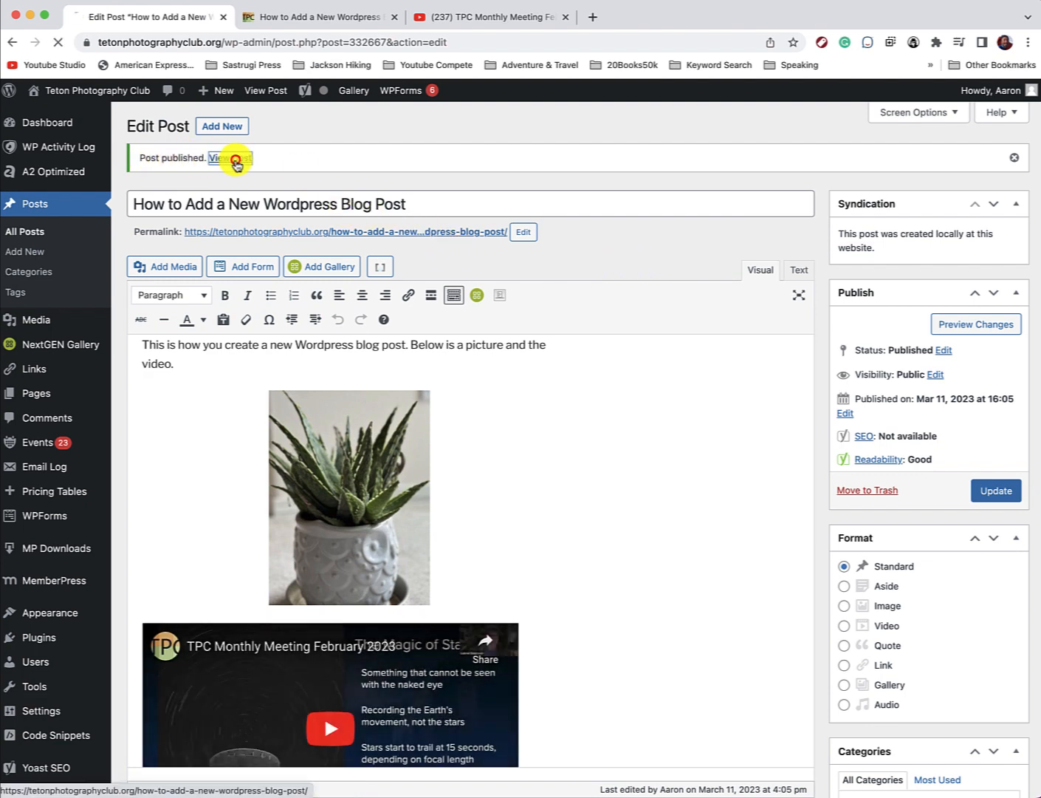
{"action": "left_click", "coordinate": [235, 160]}
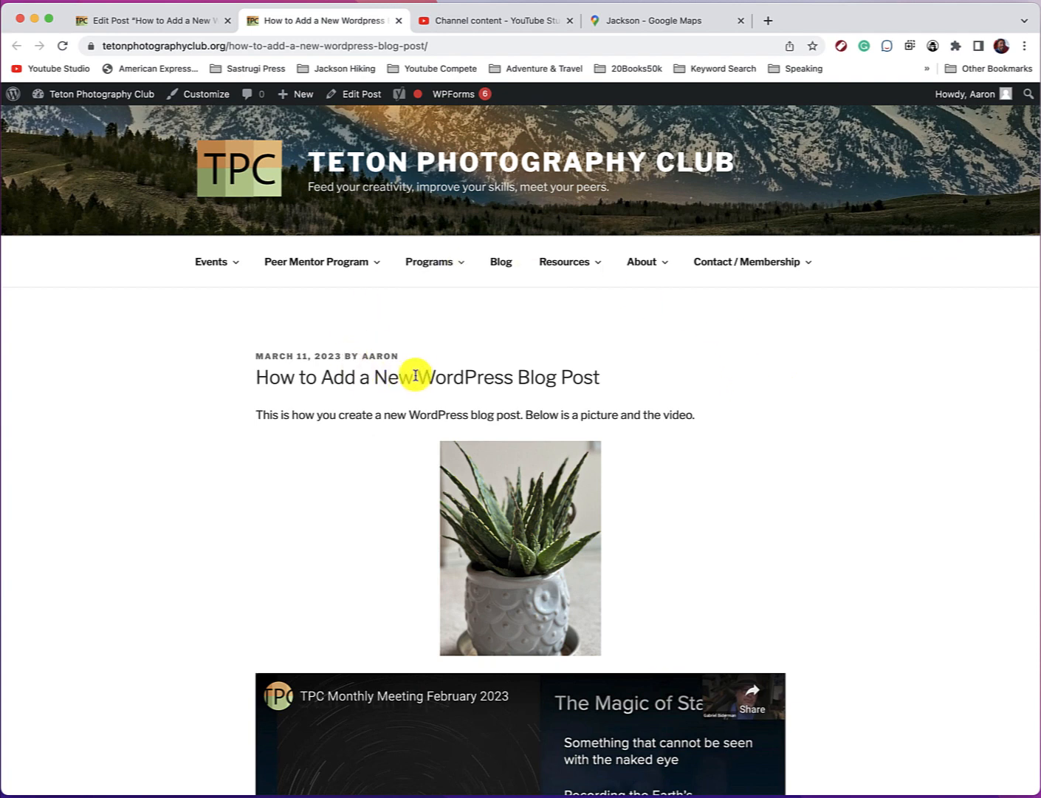
Review the published post, view its plant picture at full size, and return to the post.
{"action": "scroll", "coordinate": [413, 374], "scroll_direction": "down", "scroll_amount": 3}
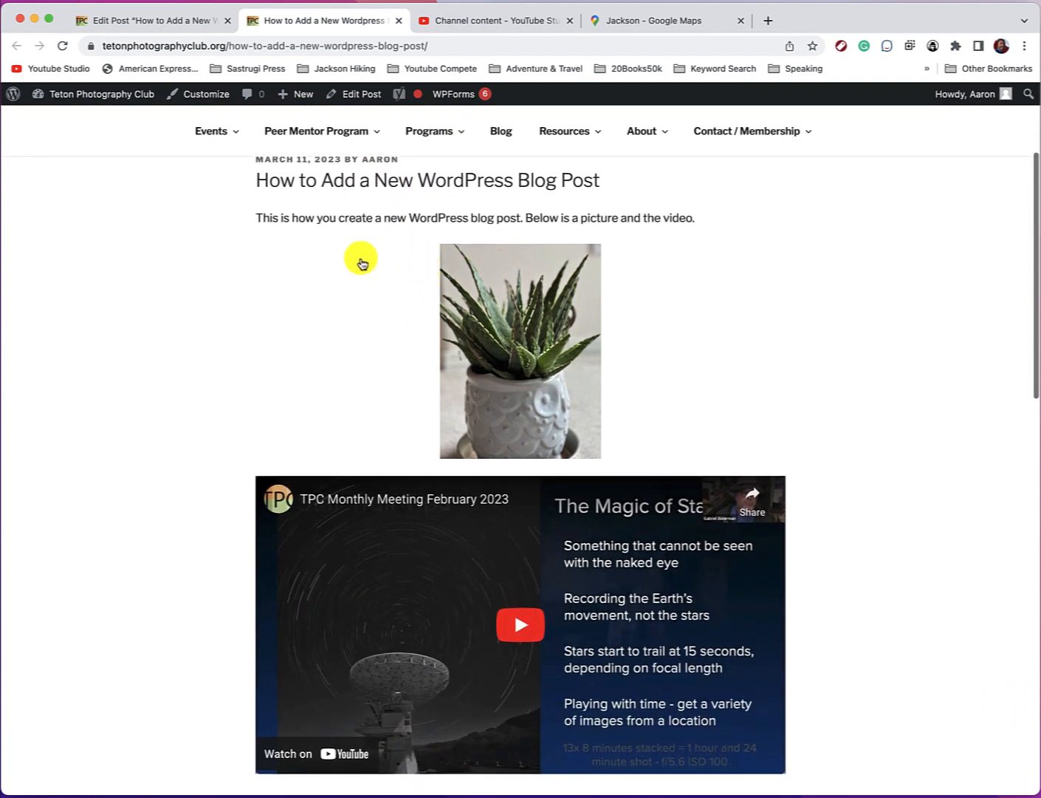
{"action": "scroll", "coordinate": [361, 261], "scroll_direction": "up", "scroll_amount": 1}
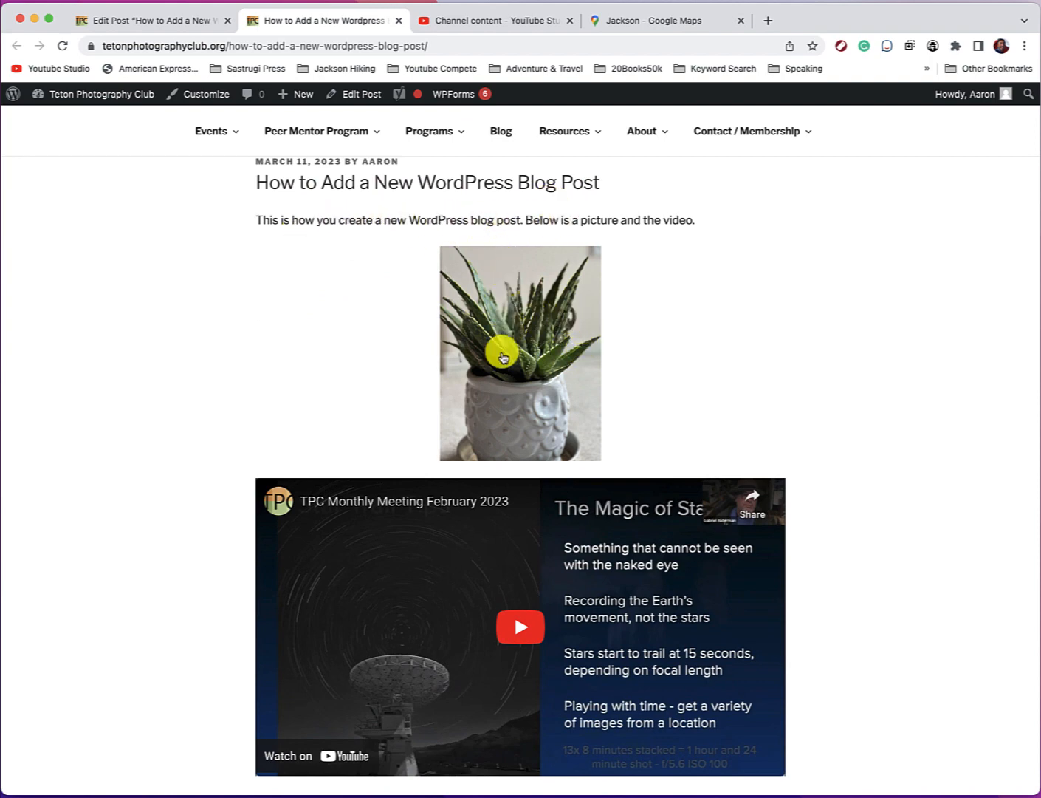
{"action": "left_click", "coordinate": [554, 373]}
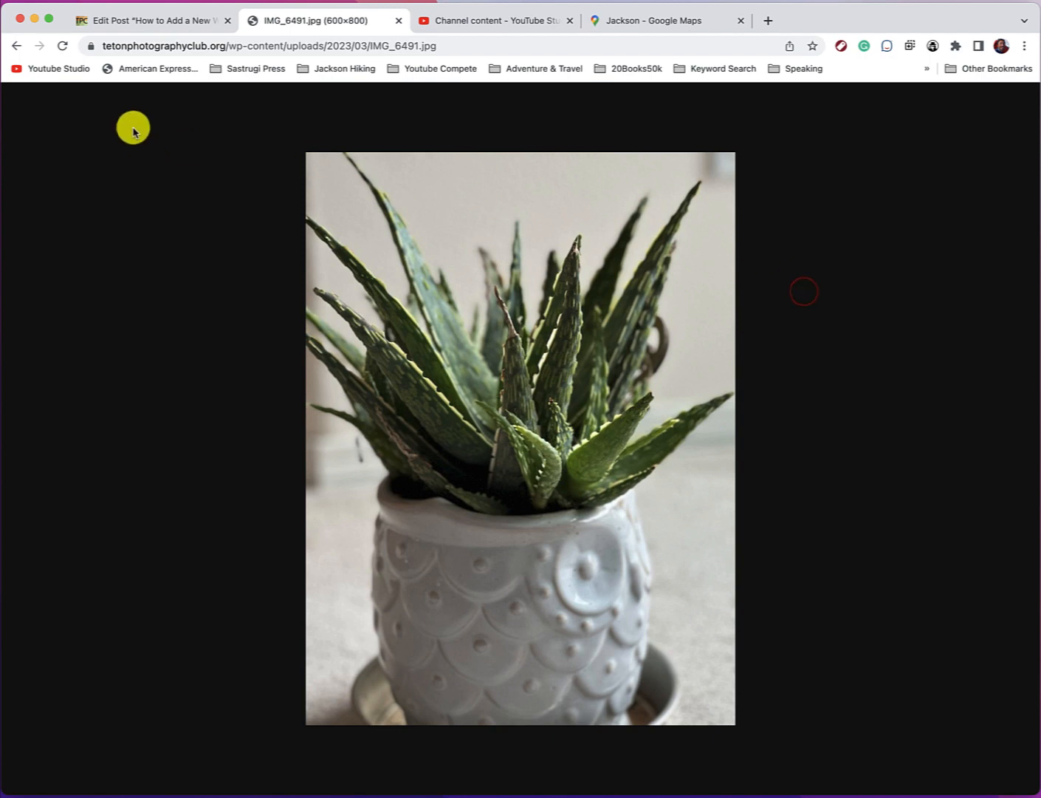
{"action": "left_click", "coordinate": [16, 48]}
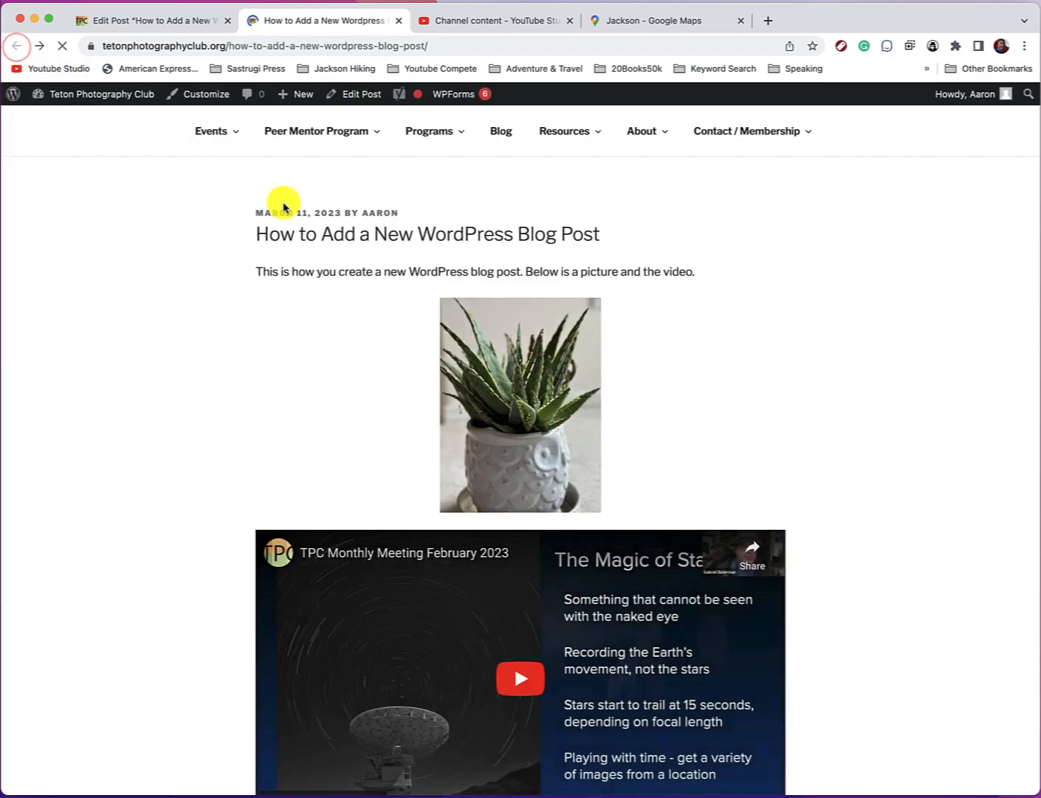
Test the Jackson Hole Google Maps link below the video, then return to the published post and look over its beginning.
{"action": "scroll", "coordinate": [274, 222], "scroll_direction": "down", "scroll_amount": 5}
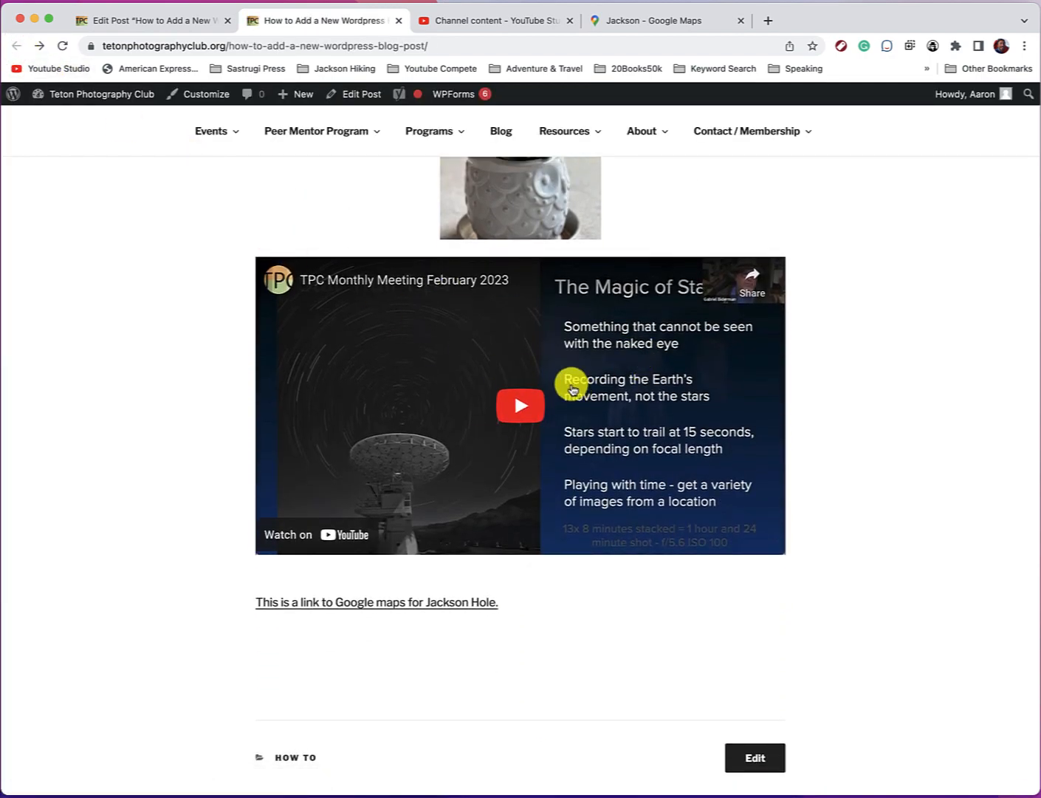
{"action": "left_click", "coordinate": [406, 604]}
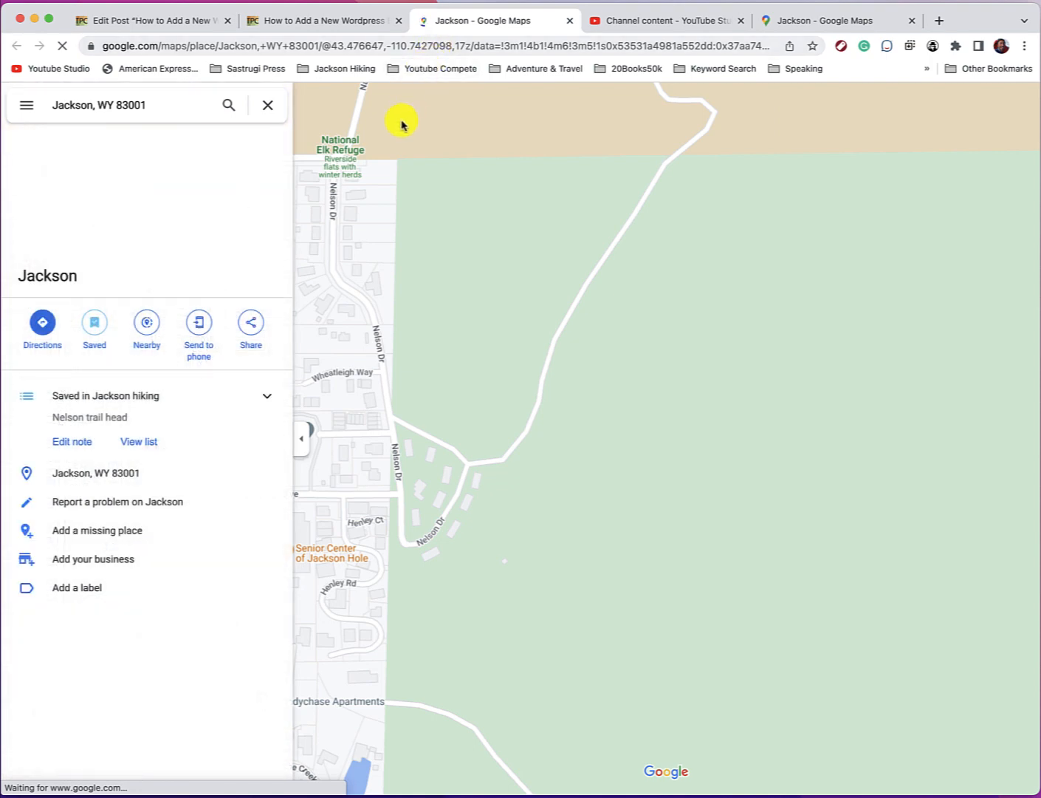
{"action": "left_click", "coordinate": [367, 23]}
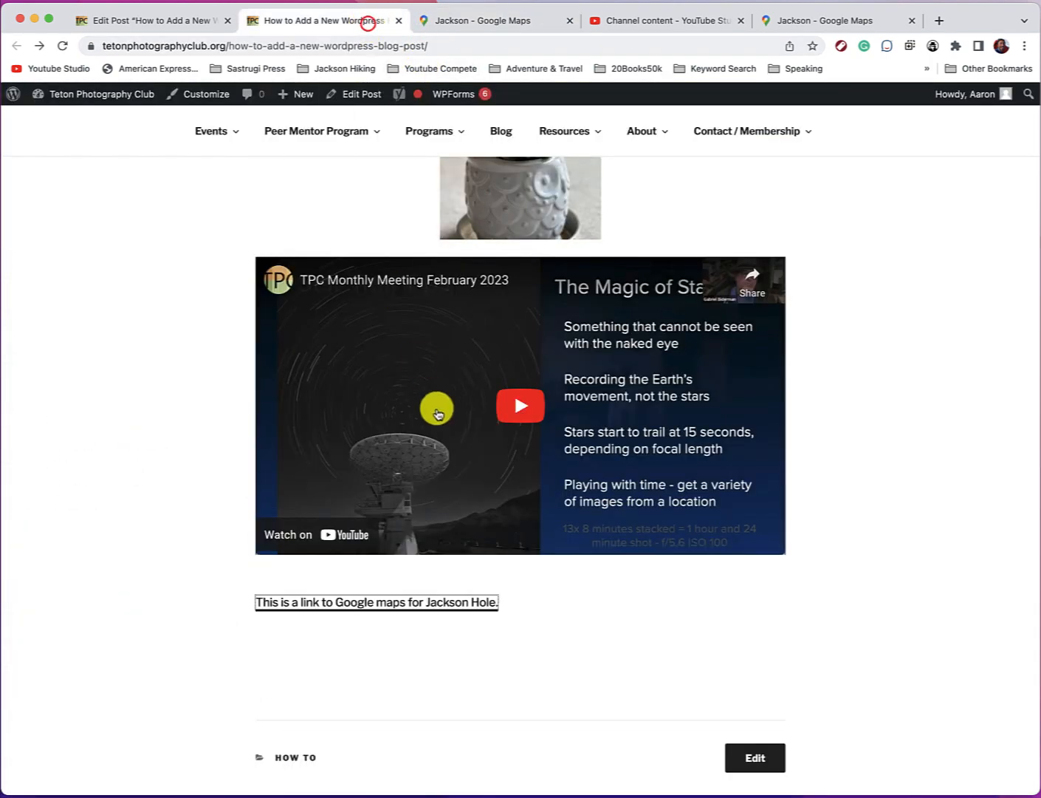
{"action": "scroll", "coordinate": [443, 428], "scroll_direction": "up", "scroll_amount": 10}
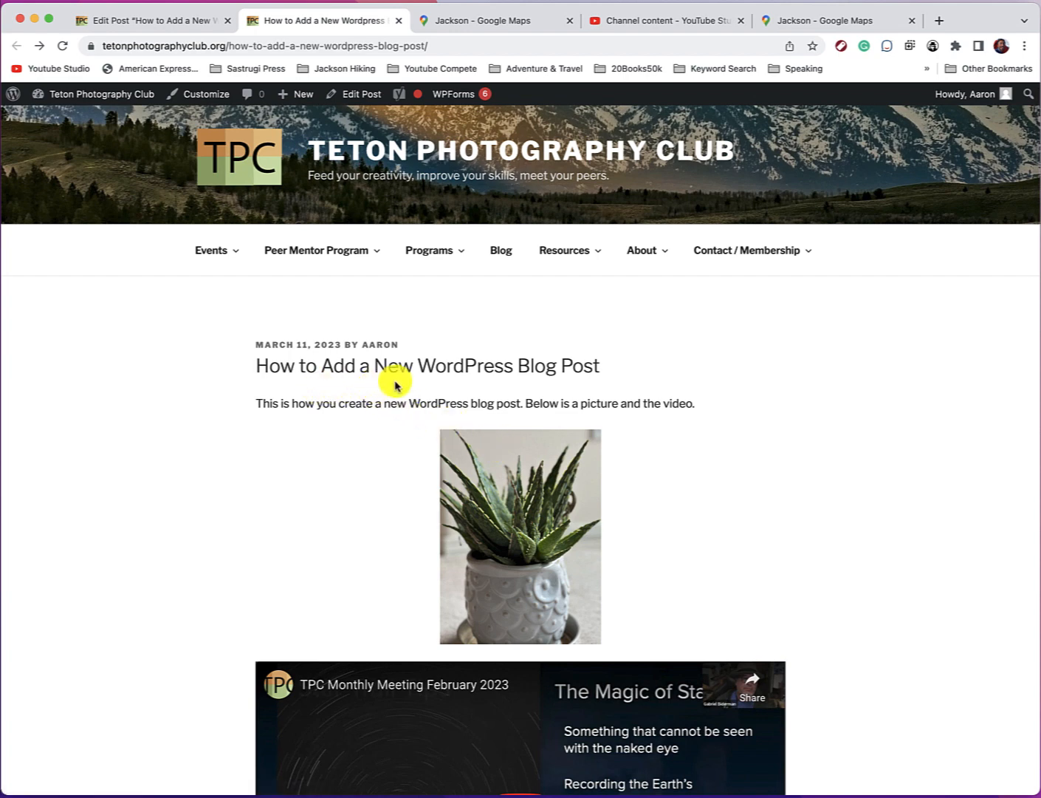
{"action": "scroll", "coordinate": [441, 418], "scroll_direction": "down", "scroll_amount": 2}
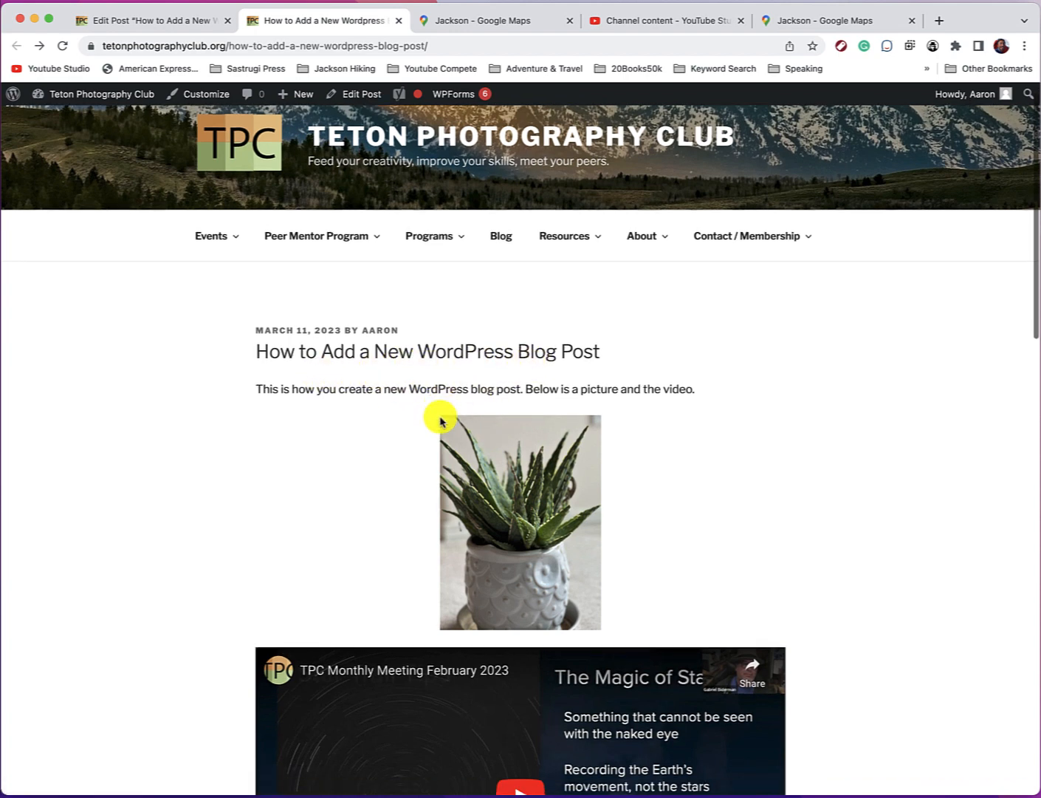